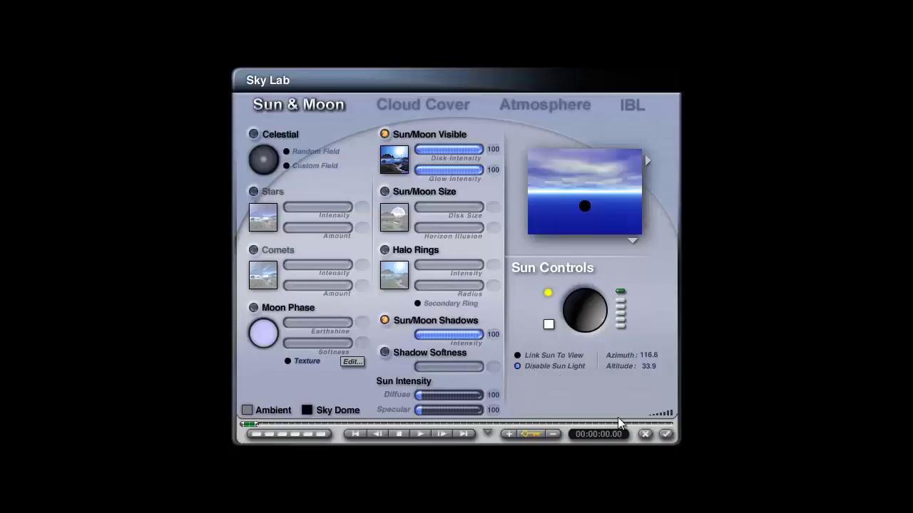
Accept the sky settings and make the material purely reflective, with diffusion 0, reflection 100 and refraction 0
click(667, 435)
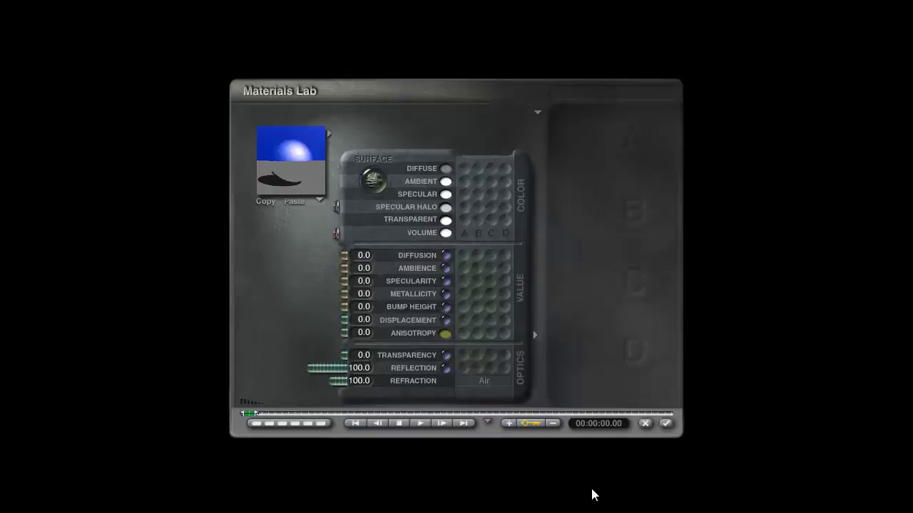
drag(321, 373, 269, 356)
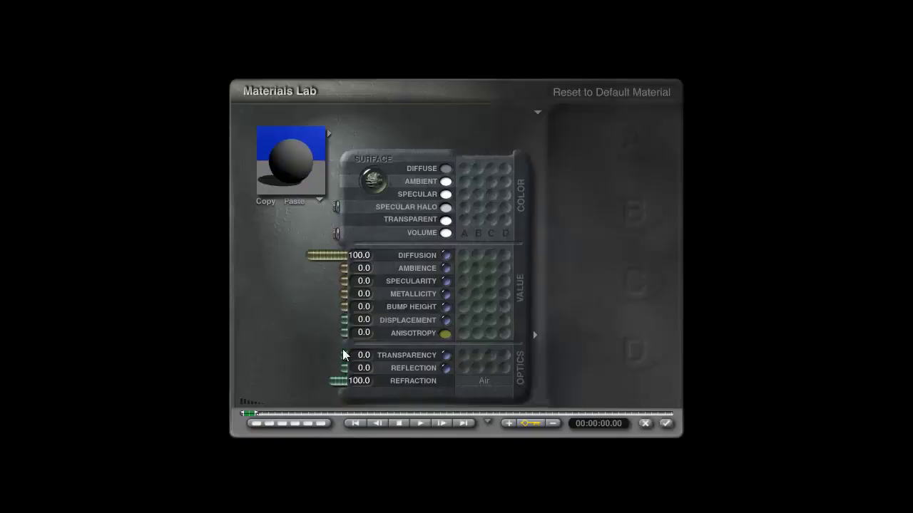
drag(345, 367, 357, 382)
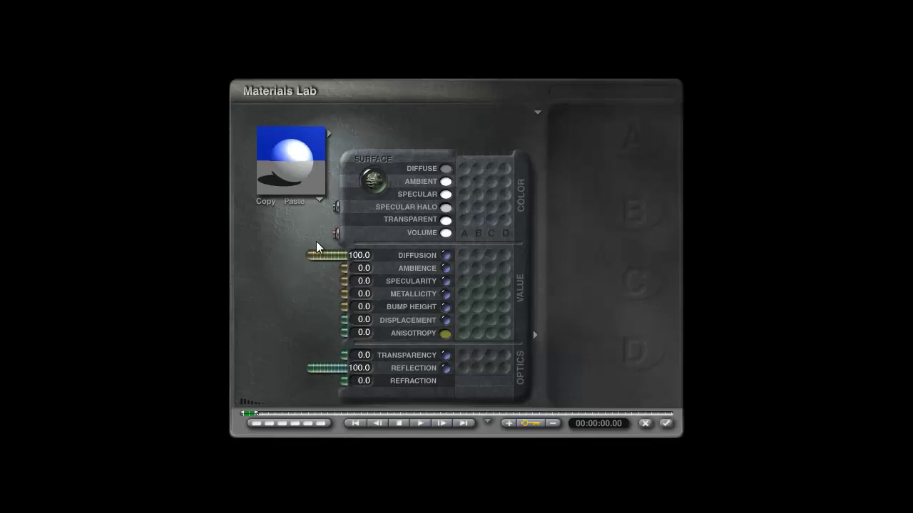
drag(317, 248, 373, 259)
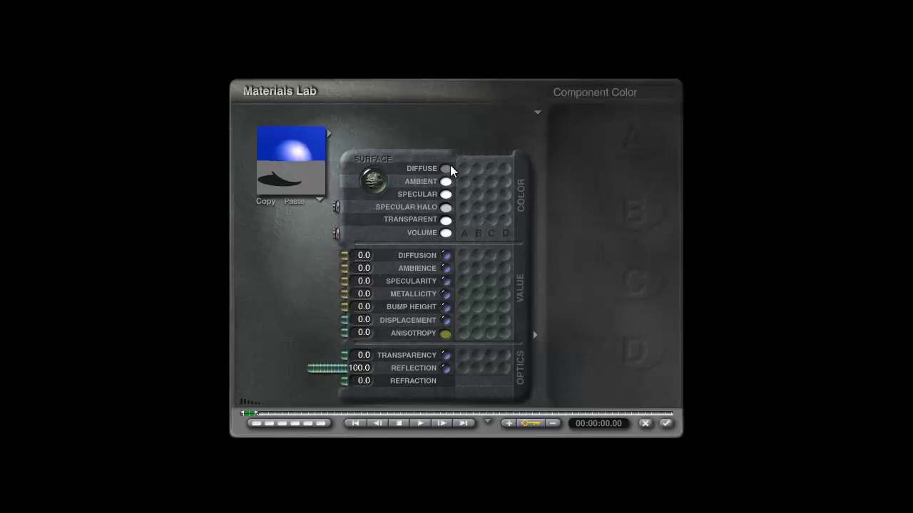
Drive the material's bump height with texture A and set the bump height to -200
click(463, 309)
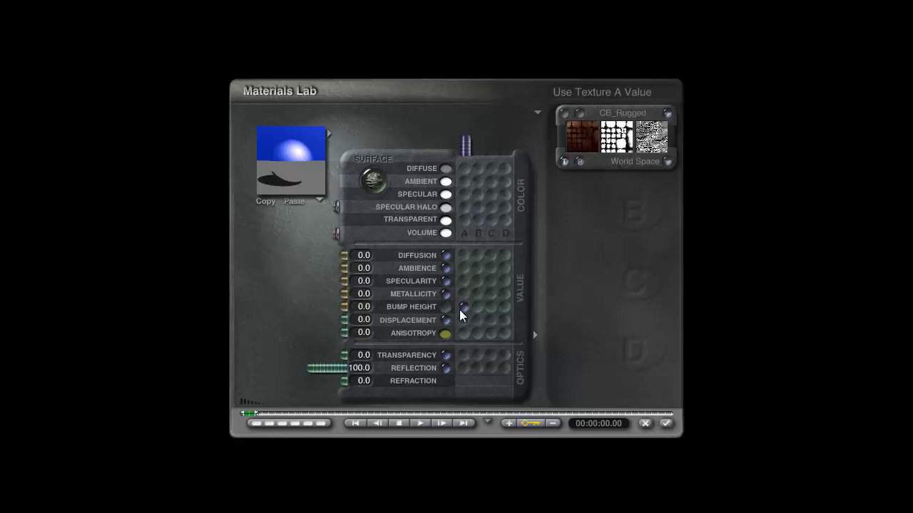
drag(345, 308, 374, 311)
click(363, 307)
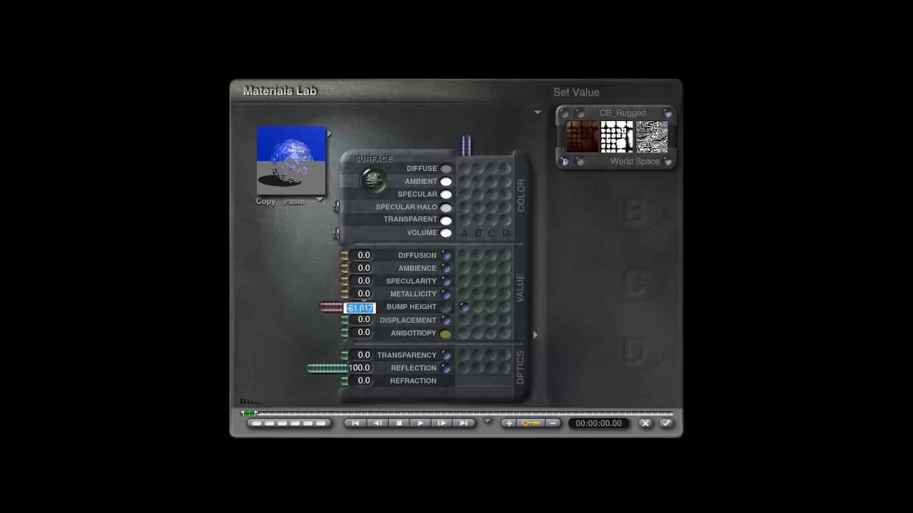
text(-200)
key(Return)
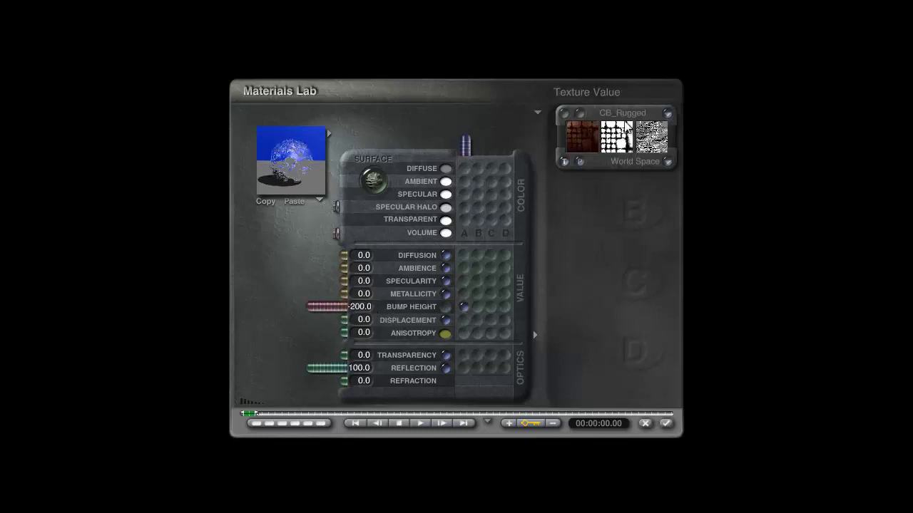
Replace texture A with "grid simple" from the Basic textures and open it in the Deep Texture Editor
click(625, 129)
click(243, 311)
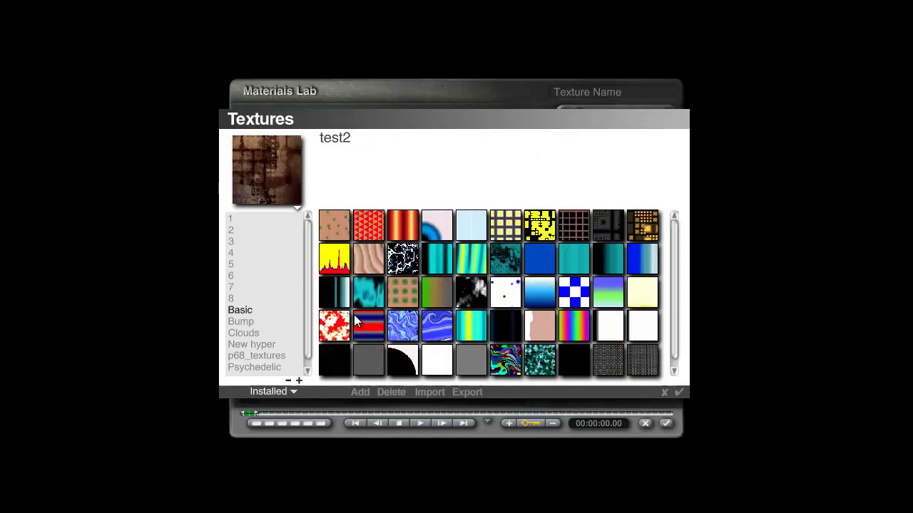
click(436, 227)
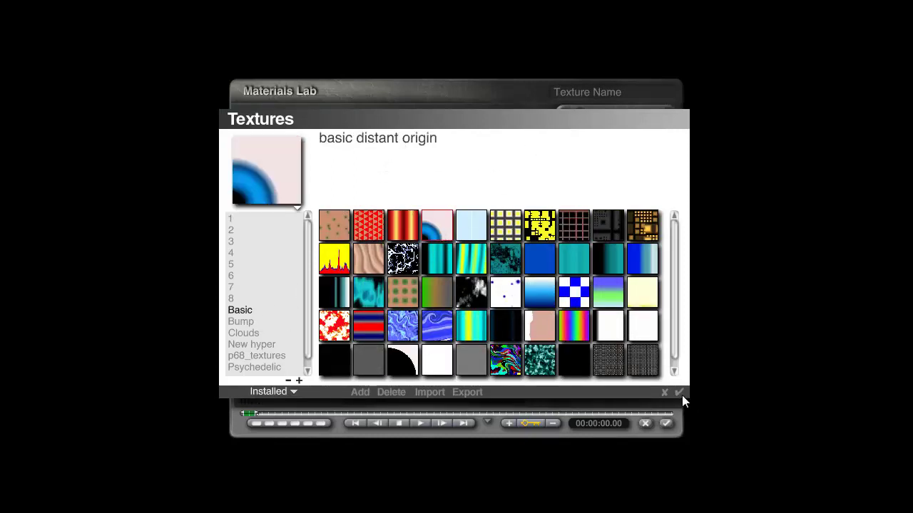
click(540, 227)
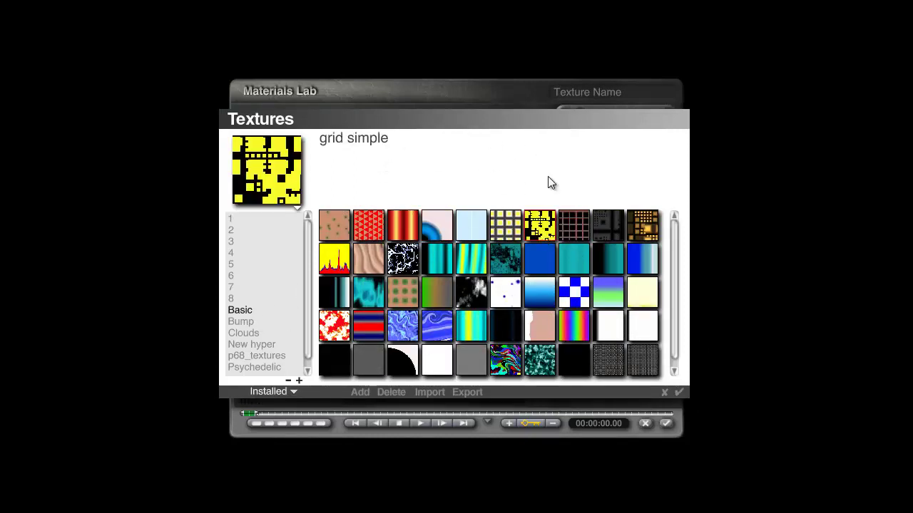
click(678, 393)
click(589, 198)
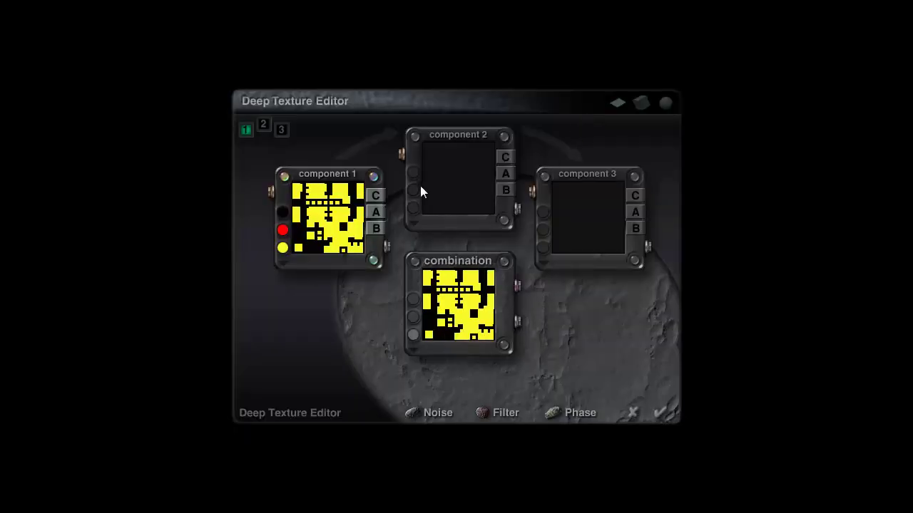
Show the noise, phase and filter controls of component 1 and set its filter to None
click(373, 176)
click(373, 259)
click(283, 176)
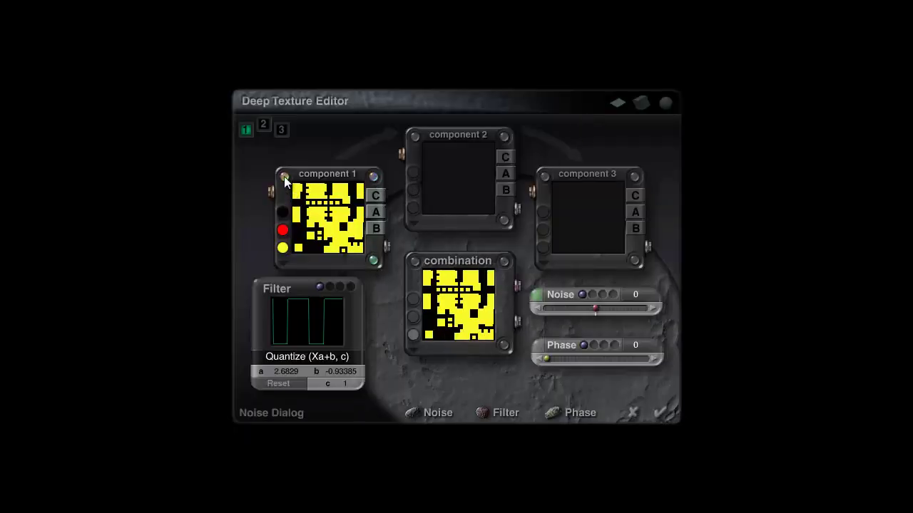
click(295, 357)
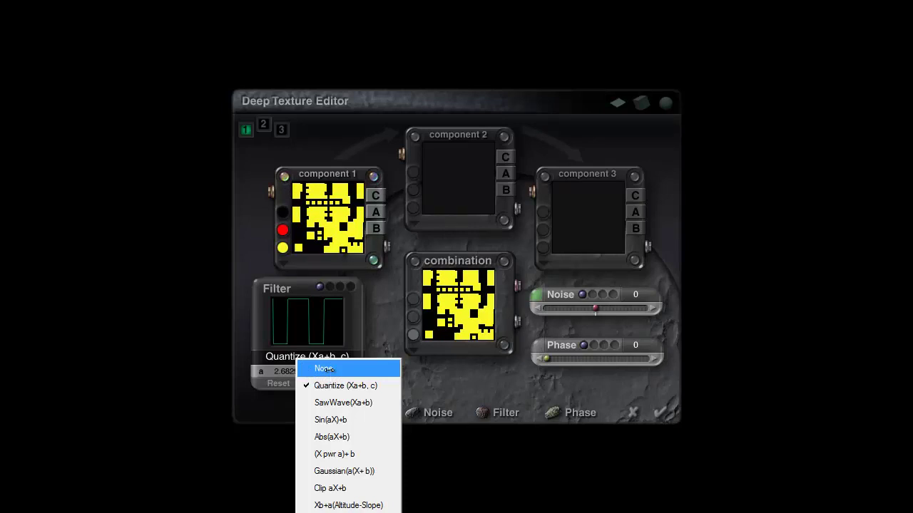
click(325, 369)
Change component 1's noise type to Distance Squared with 0 octaves
click(537, 296)
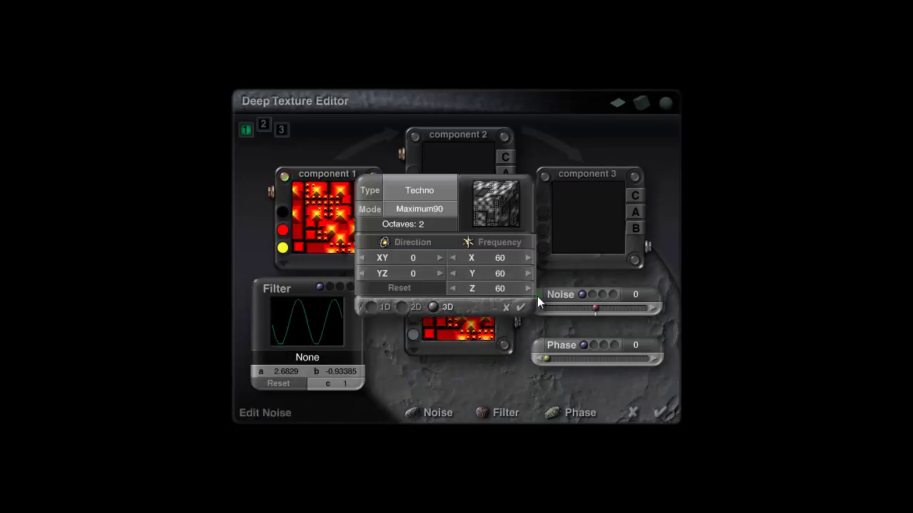
click(426, 194)
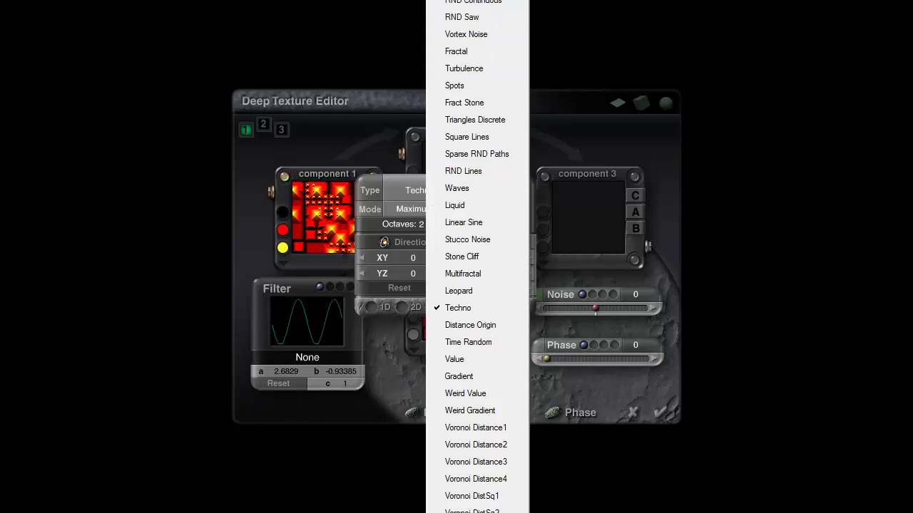
scroll(477, 256, down, 3)
click(470, 499)
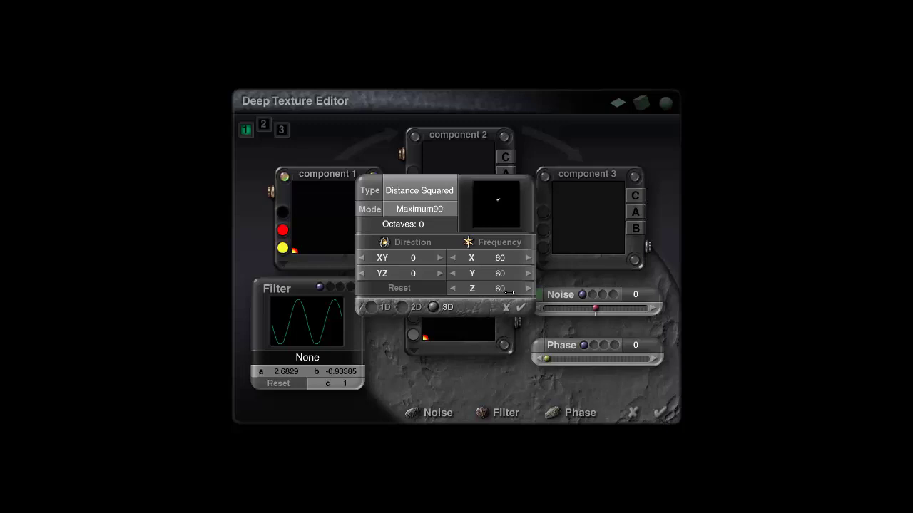
click(521, 307)
Set the combination's phase to 3D Spots noise with a phase amount of 21
click(504, 261)
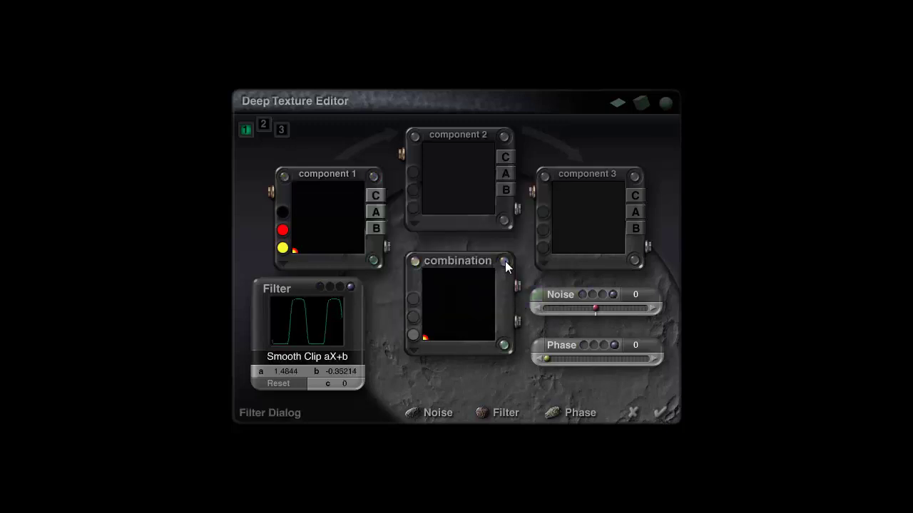
click(537, 348)
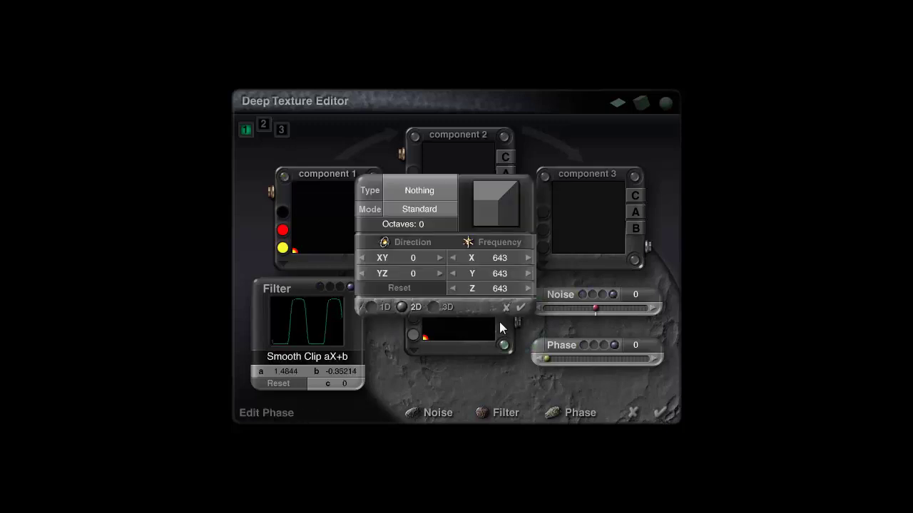
click(424, 194)
click(443, 1)
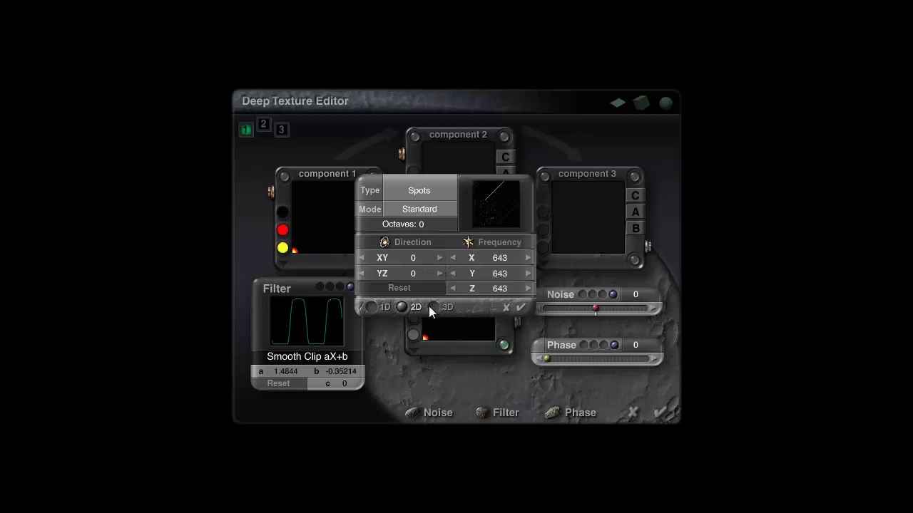
drag(547, 358, 549, 358)
click(520, 308)
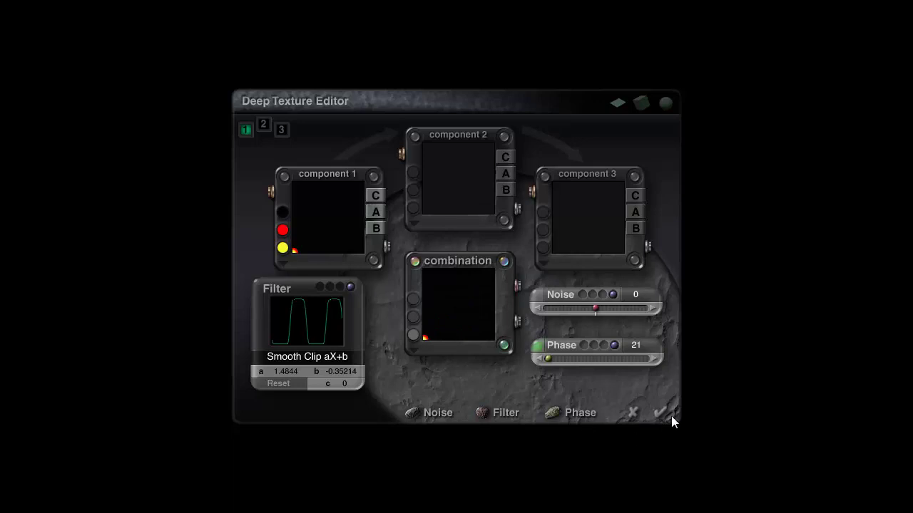
Review component 1's noise and phase and the combination's phase, and return to the Materials Lab to check the preview
click(376, 177)
click(533, 295)
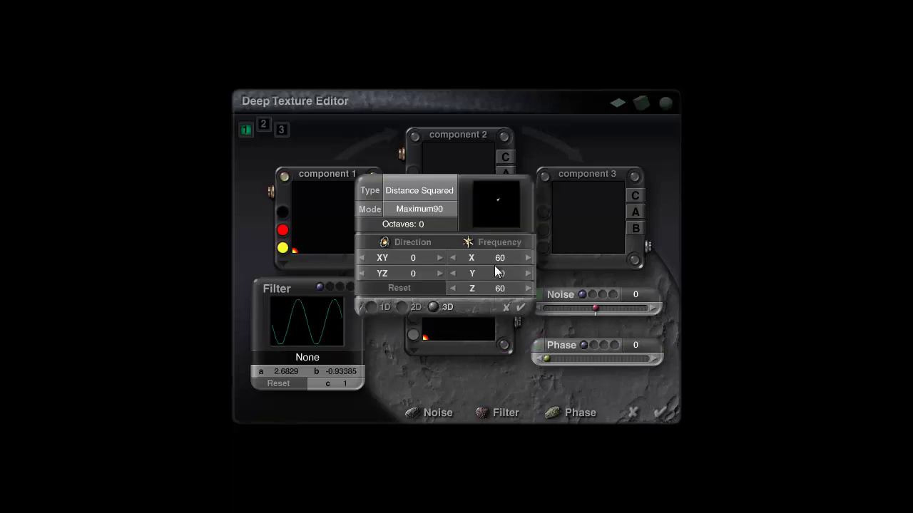
click(521, 307)
click(538, 342)
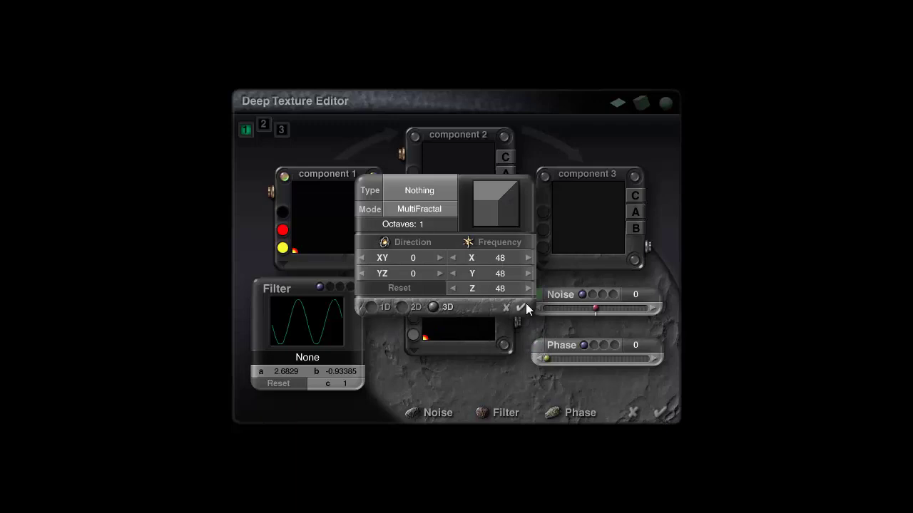
click(524, 305)
click(538, 348)
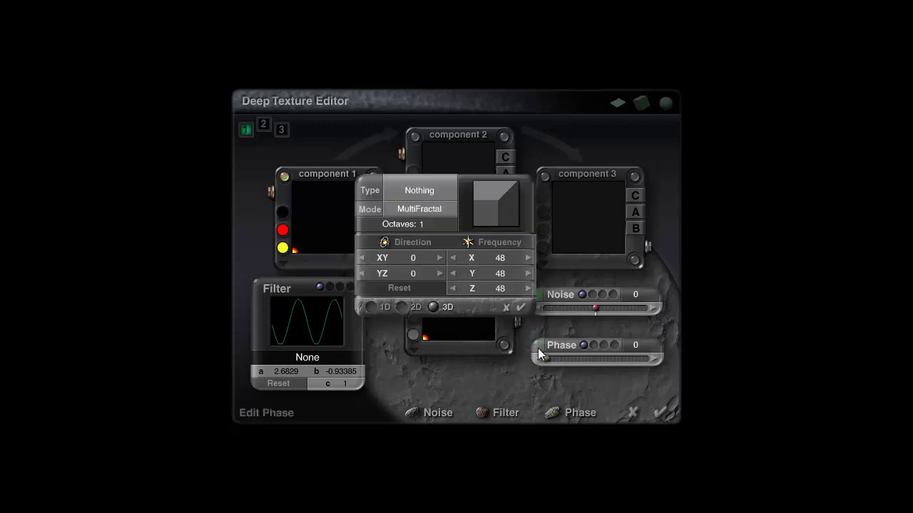
click(520, 308)
click(501, 259)
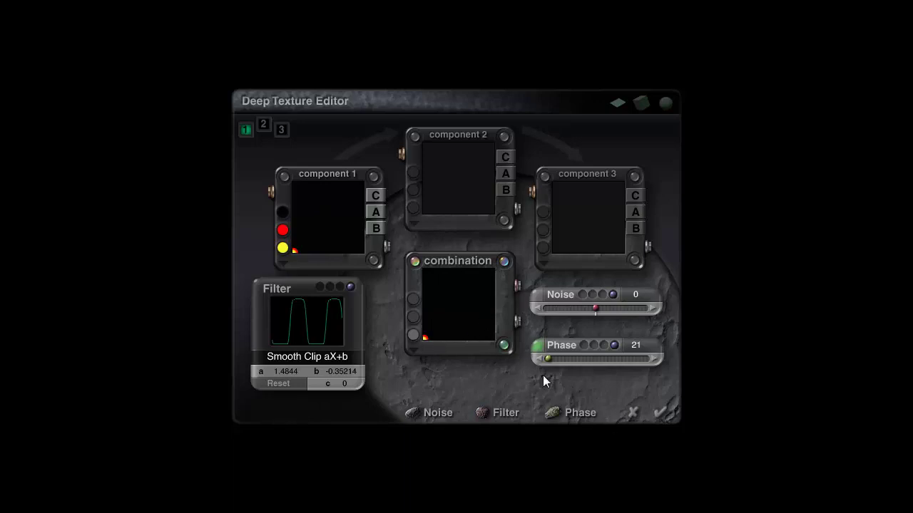
click(537, 345)
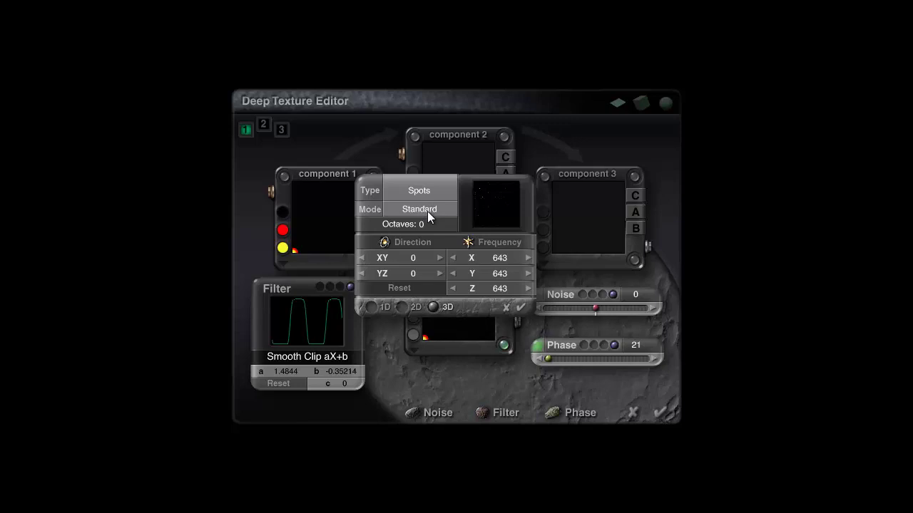
click(520, 307)
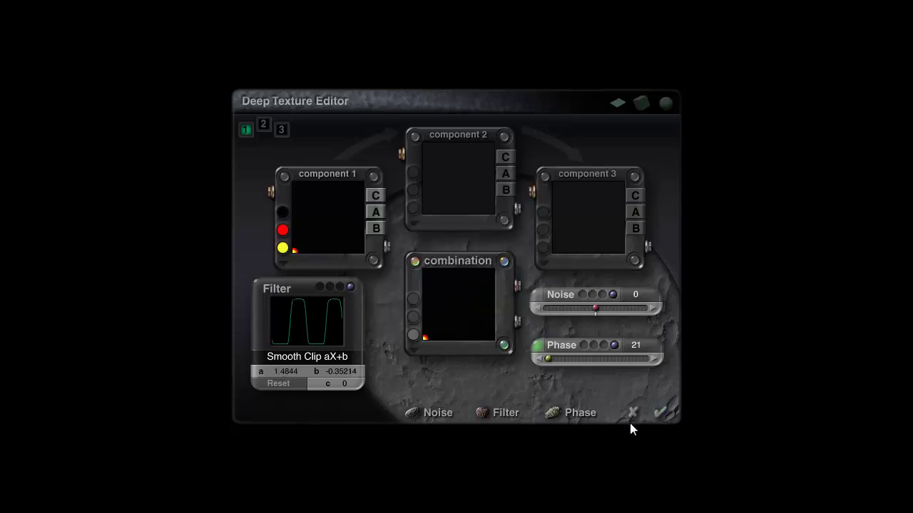
click(666, 410)
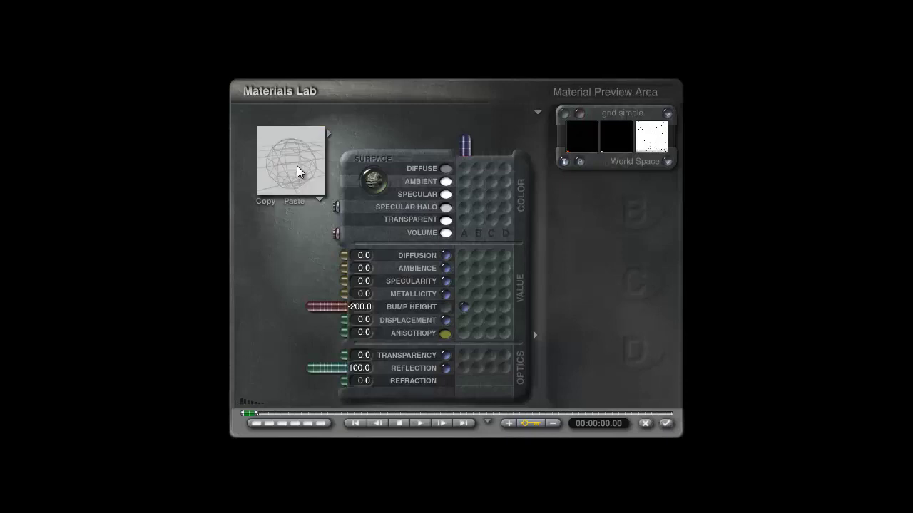
Reopen texture A, change the combination's phase noise type to Sine, and accept the texture and material
click(570, 118)
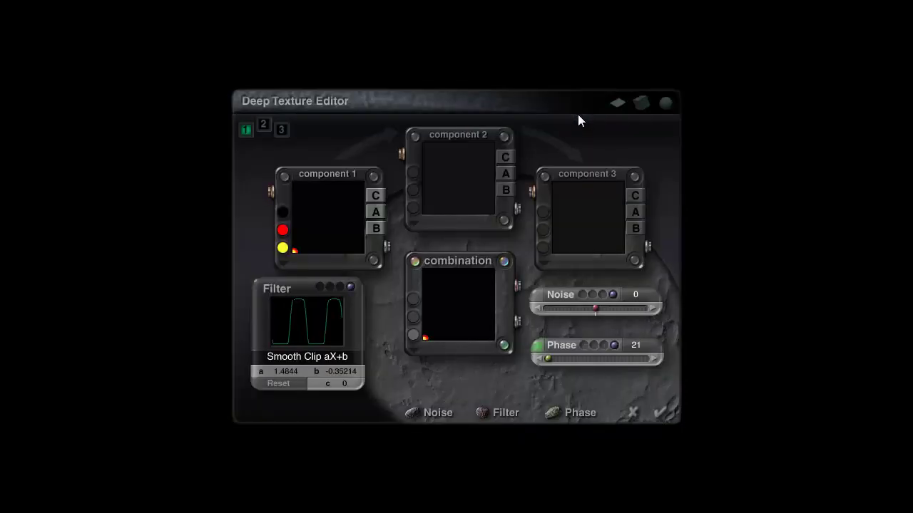
click(542, 347)
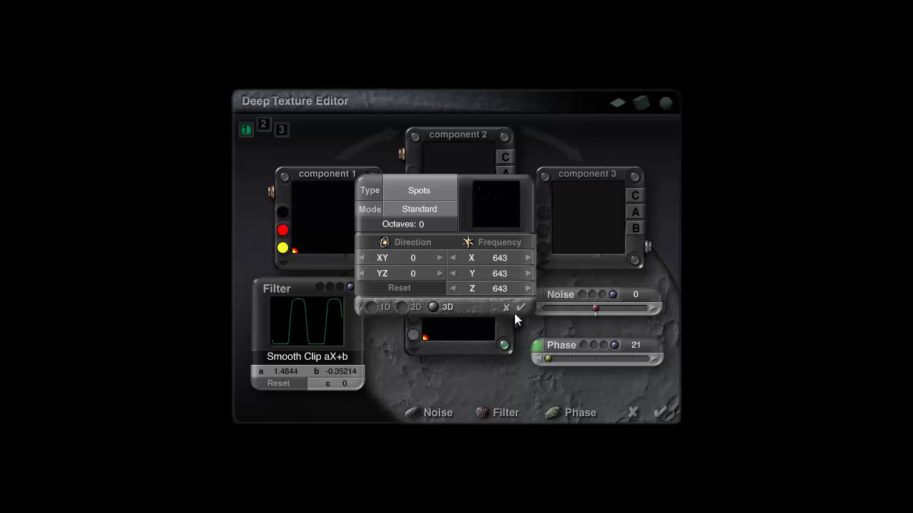
click(429, 197)
scroll(481, 197, up, 3)
click(457, 8)
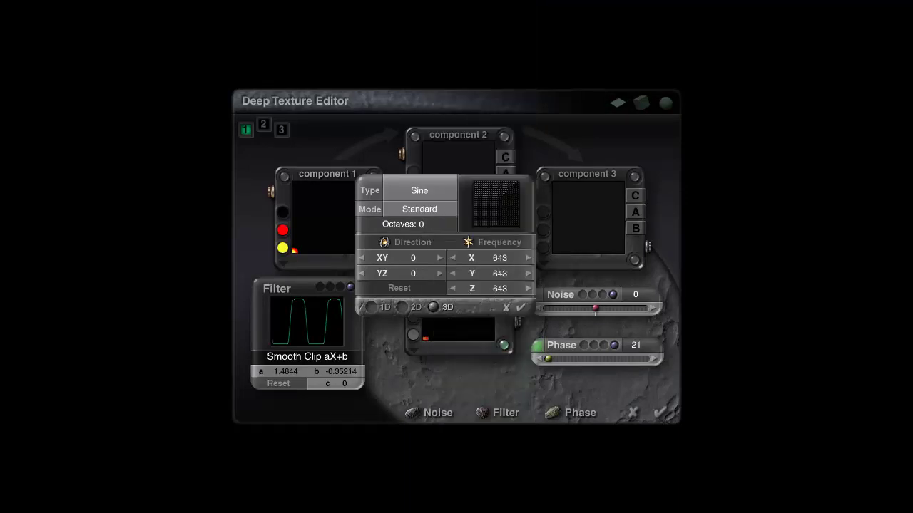
click(524, 309)
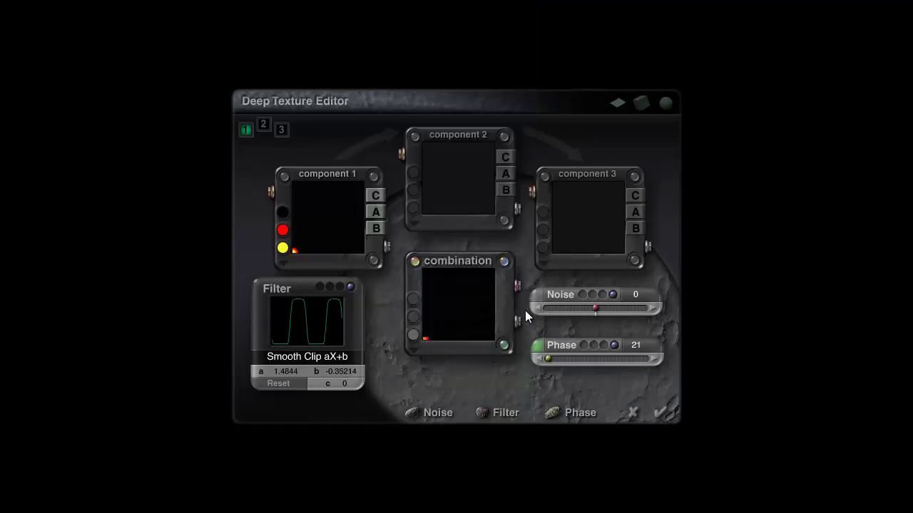
click(661, 411)
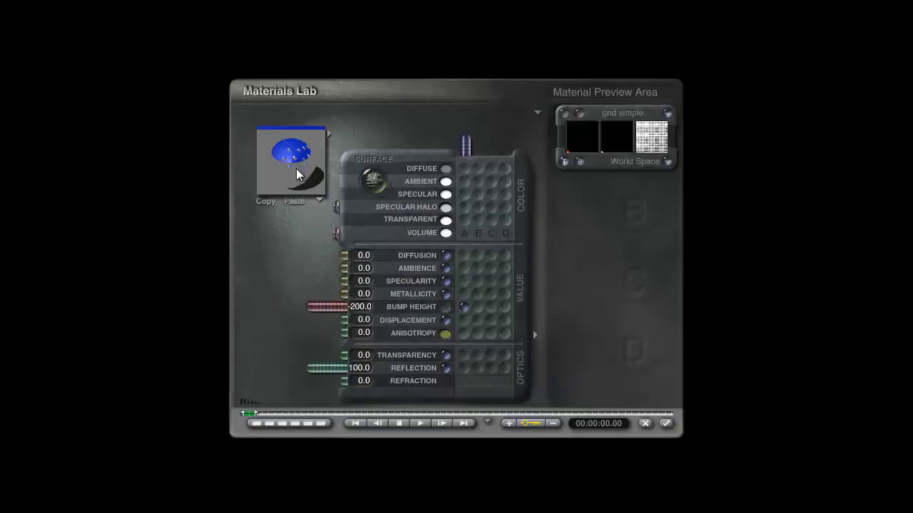
click(666, 425)
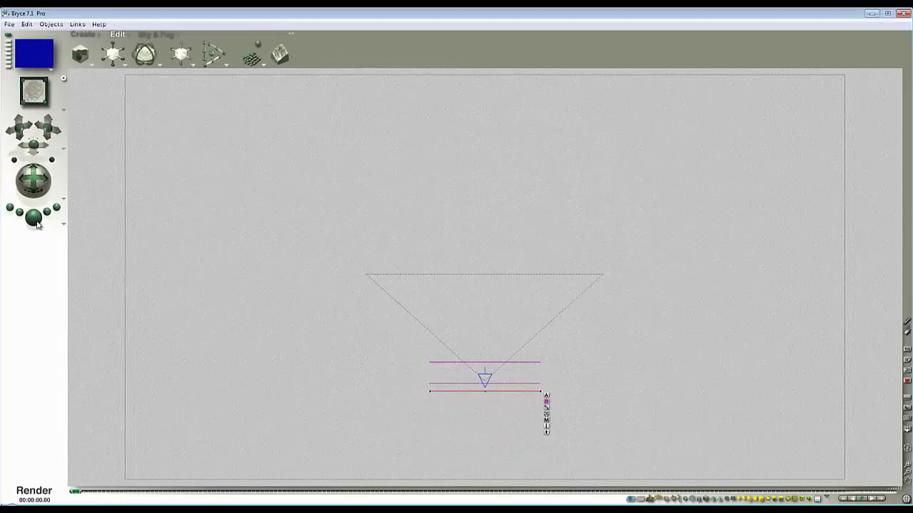
Render the scene, rotate the camera to an angled view and render it again
click(35, 217)
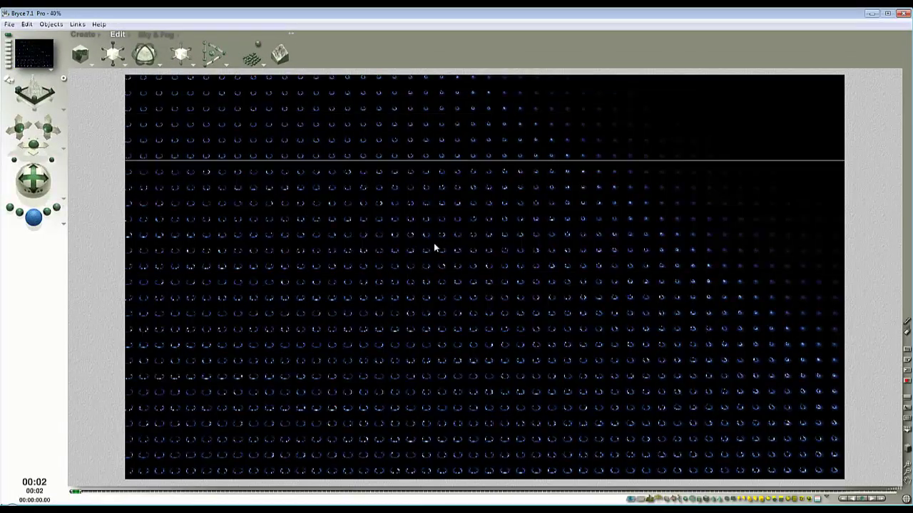
click(438, 241)
drag(35, 183, 50, 190)
key(ctrl+r)
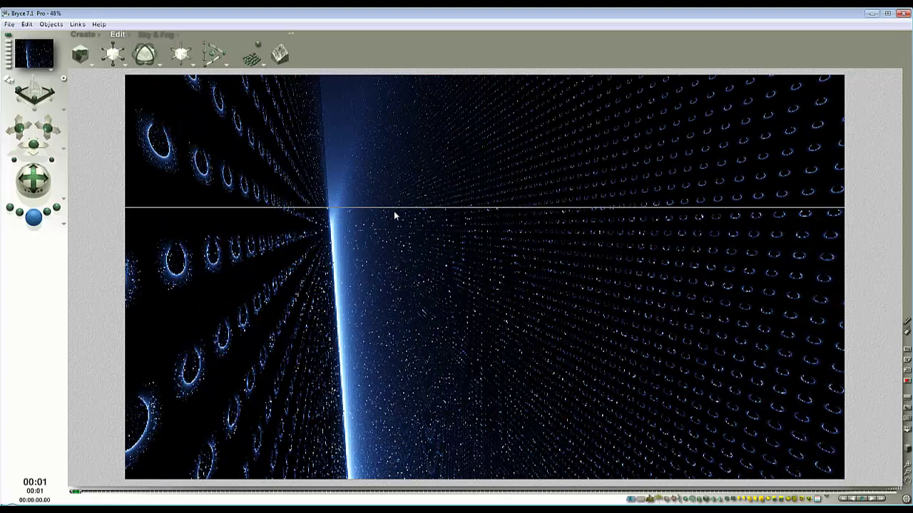
Rotate the camera so the larger rings come closer into view, and render the scene from that angle
click(231, 235)
drag(33, 179, 50, 186)
key(ctrl+r)
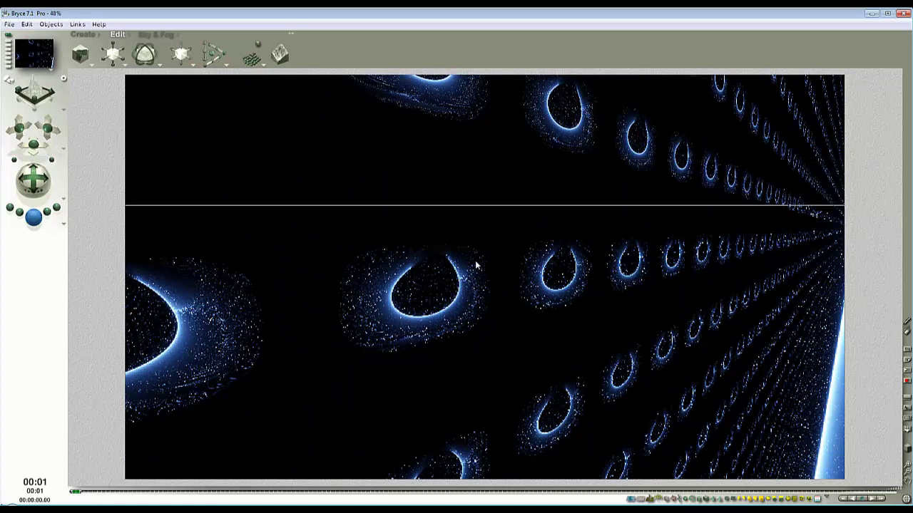
click(509, 302)
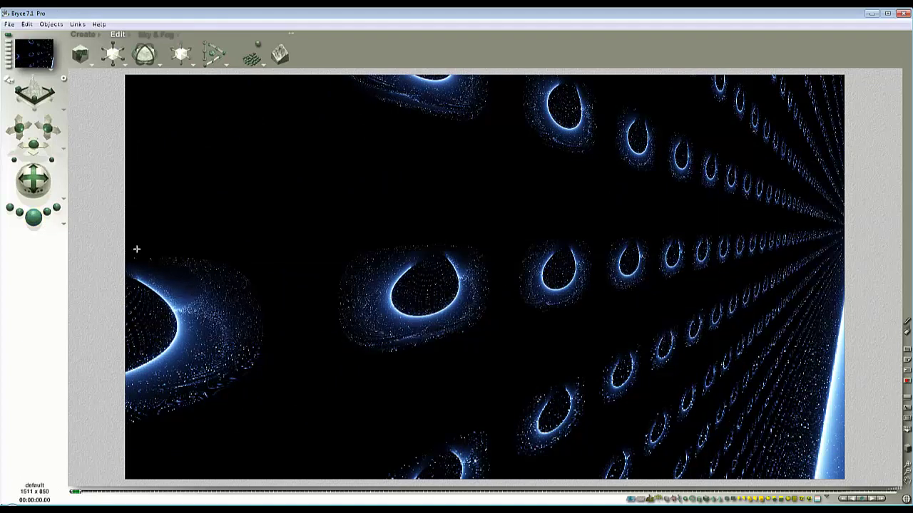
Turn the camera further toward the plane, set the maximum ray depth to 18 in the render options, and render
drag(34, 179, 60, 244)
click(62, 228)
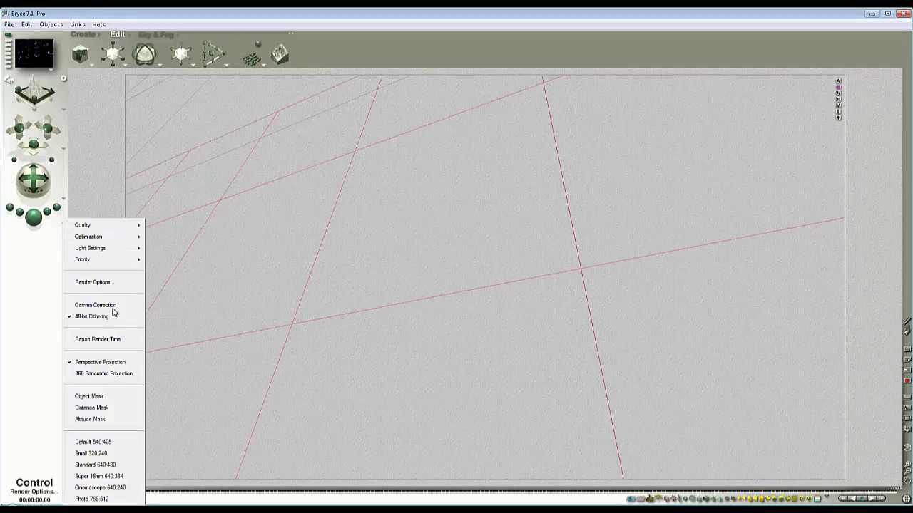
click(116, 285)
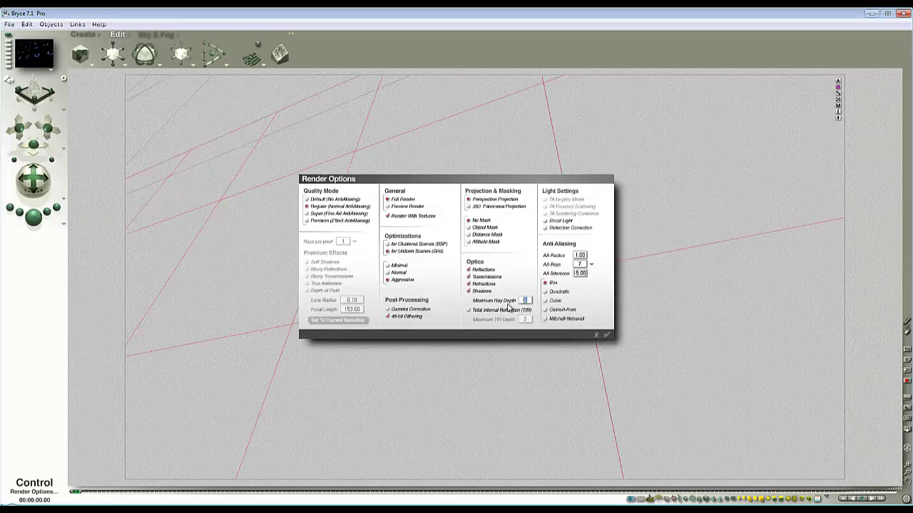
text(18)
click(605, 336)
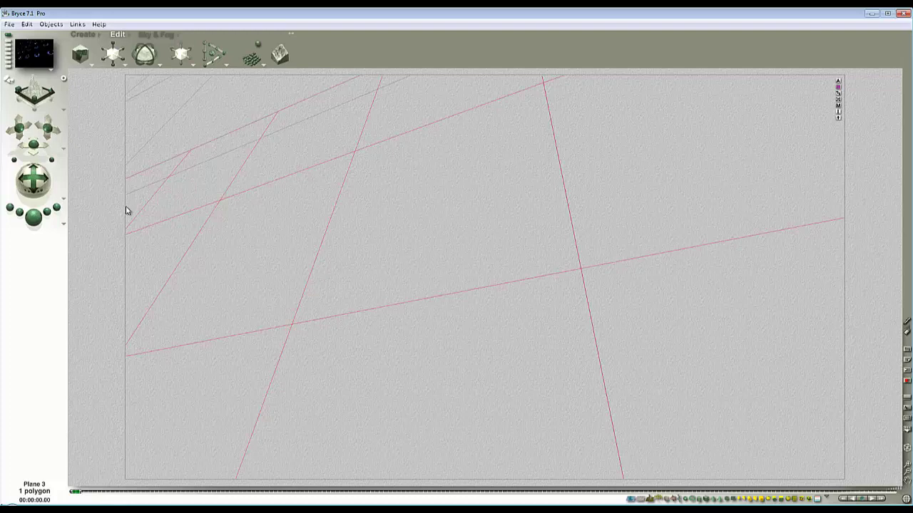
click(33, 216)
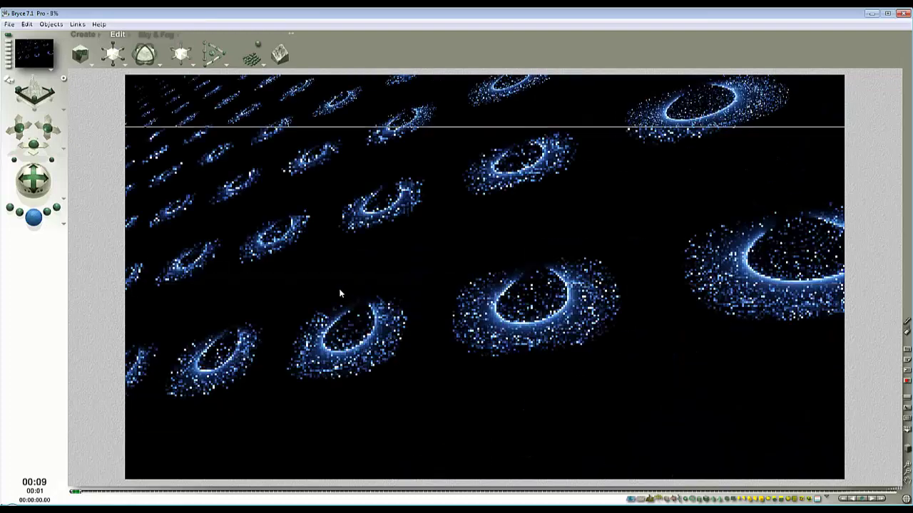
click(340, 293)
Rotate the camera along the planes, move it close to the uppermost plane in the top view, and render the camera view
drag(34, 179, 37, 184)
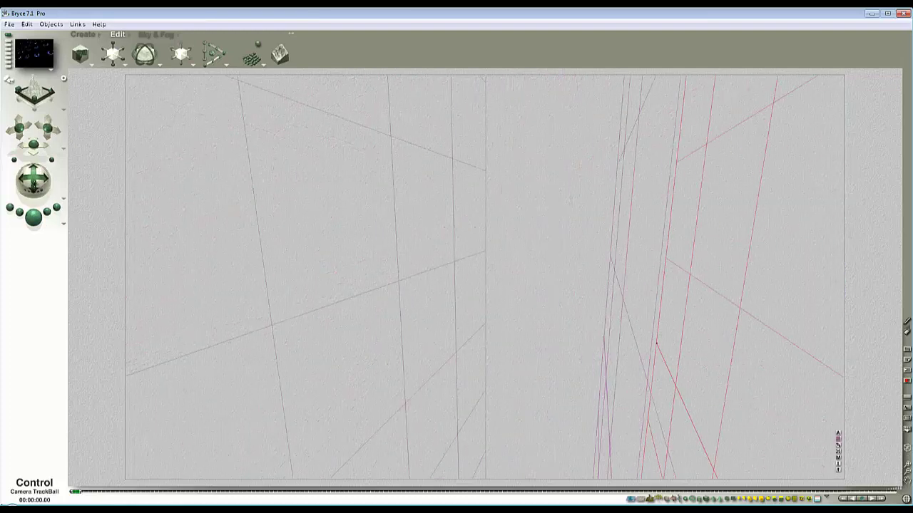
key(2)
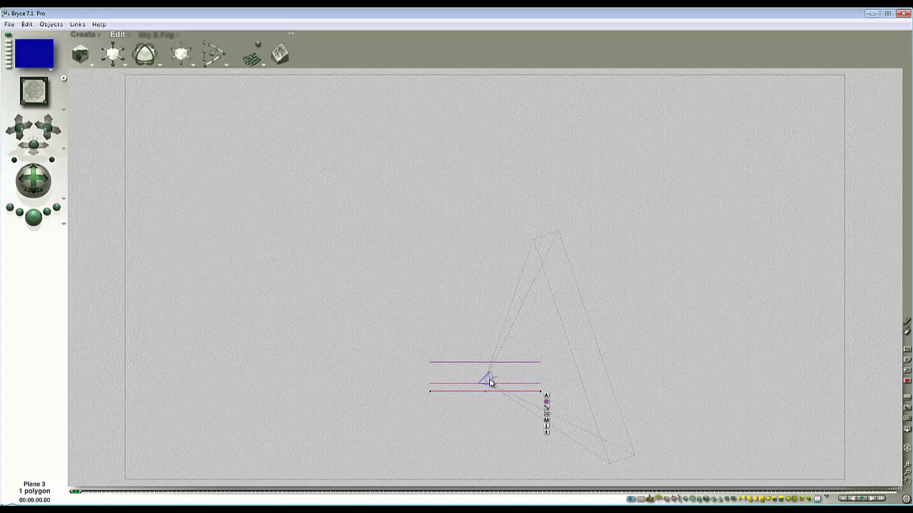
drag(489, 383, 482, 364)
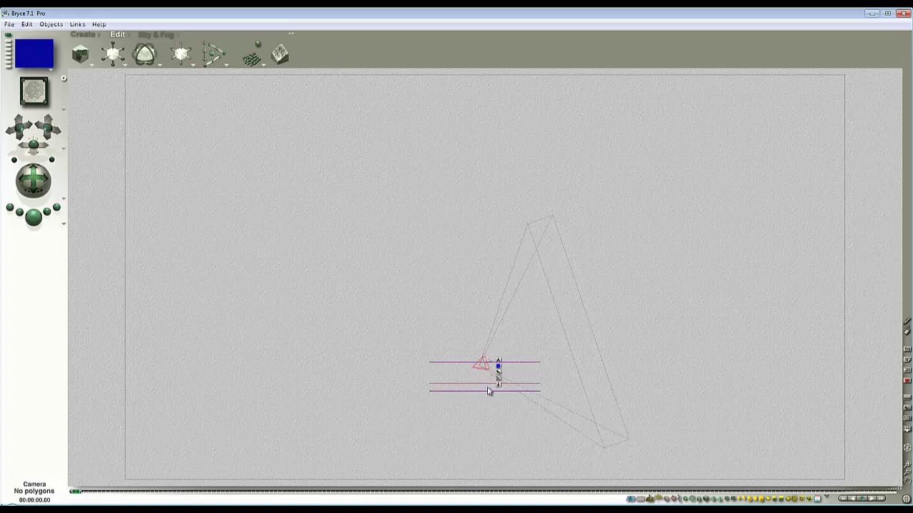
key(1)
drag(32, 199, 29, 213)
click(27, 219)
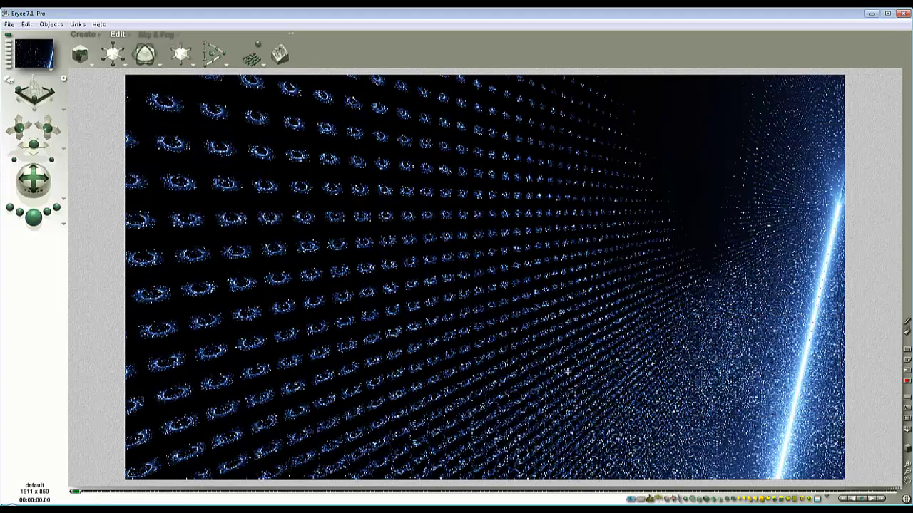
Re-render a small area beside the bright streak, and rotate the camera to bring the streak nearer the centre
drag(743, 450, 586, 358)
click(582, 370)
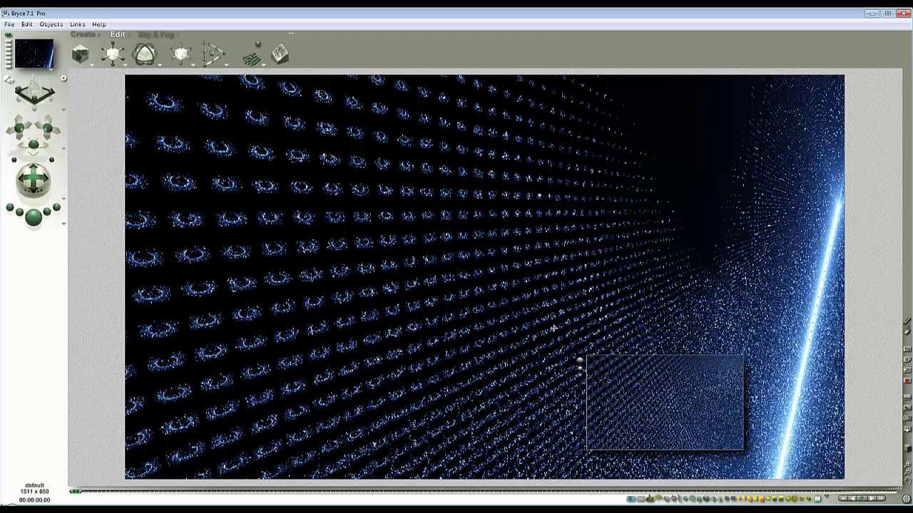
key(2)
drag(530, 411, 444, 385)
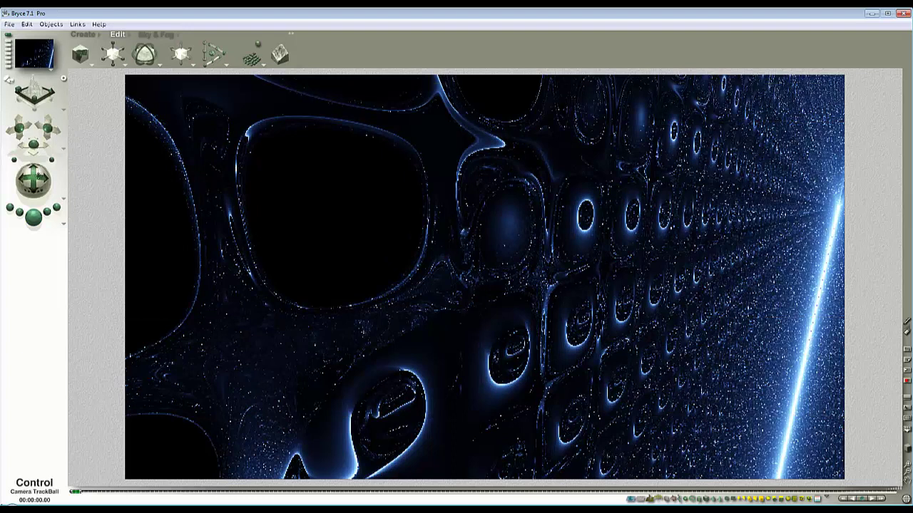
drag(35, 180, 41, 181)
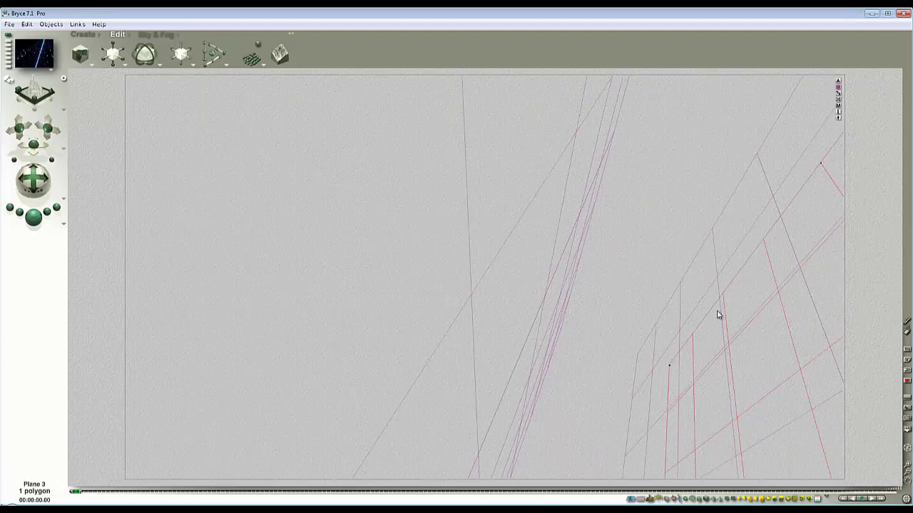
Select the middle plane from the overlapping objects, move it along Z in the top view, and render the scene
right_click(709, 288)
click(724, 294)
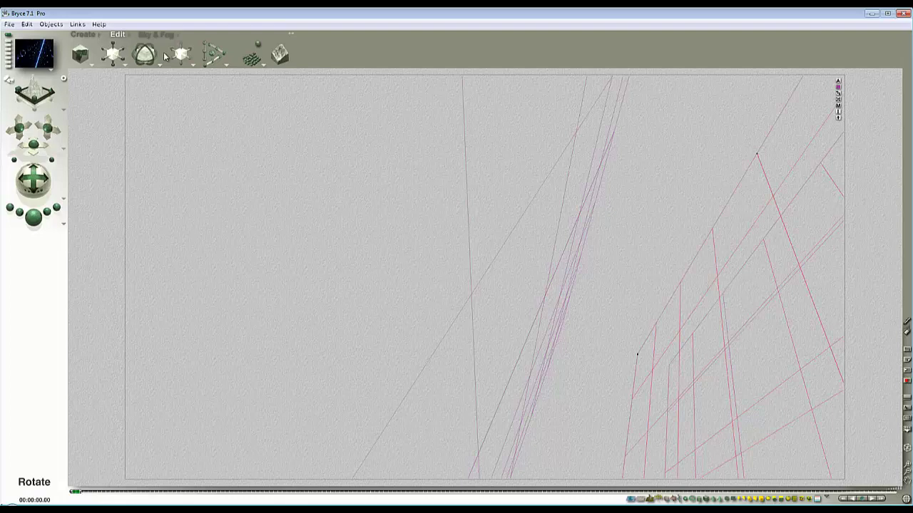
key(2)
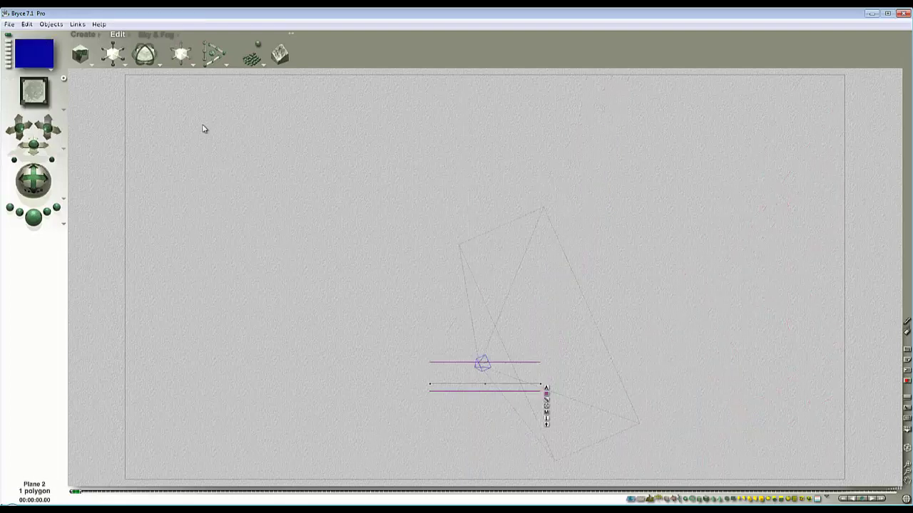
drag(179, 58, 186, 51)
key(2)
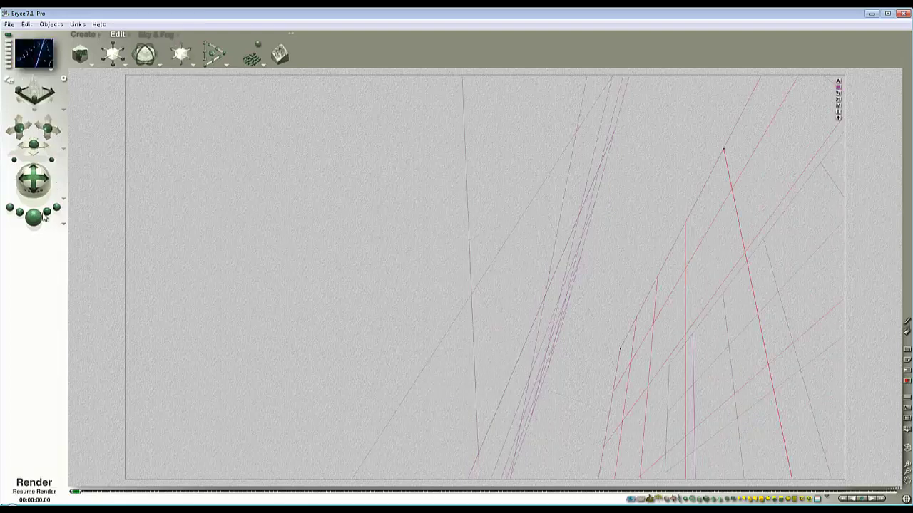
click(34, 217)
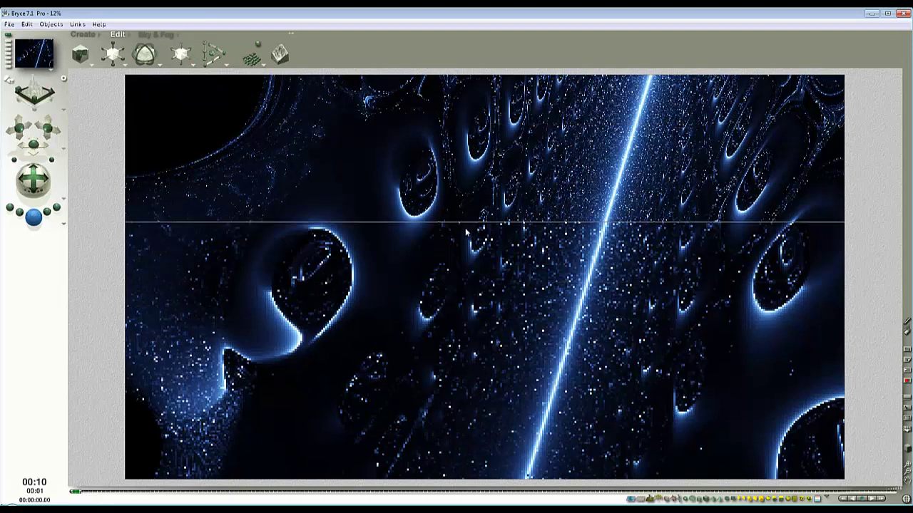
drag(374, 136, 367, 124)
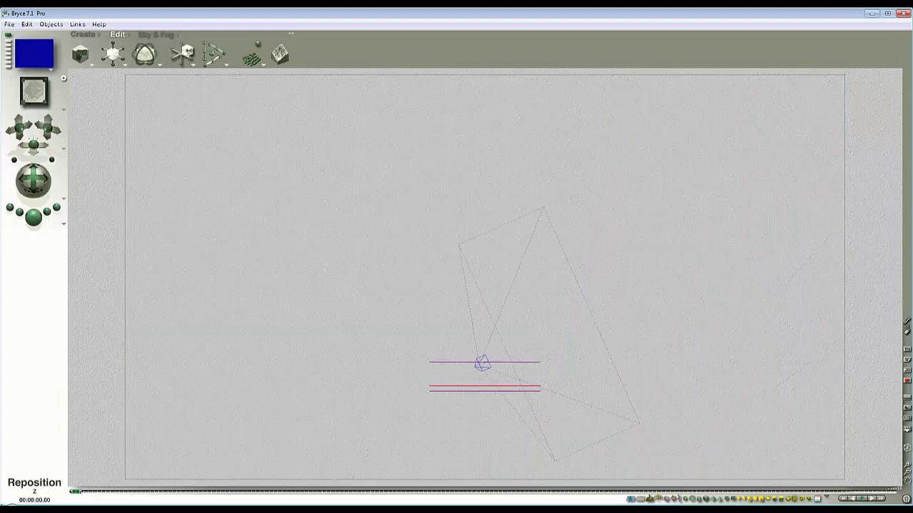
Move the middle plane along Z toward the lowest plane, and rotate the camera slightly for a new render
drag(188, 51, 183, 55)
key(1)
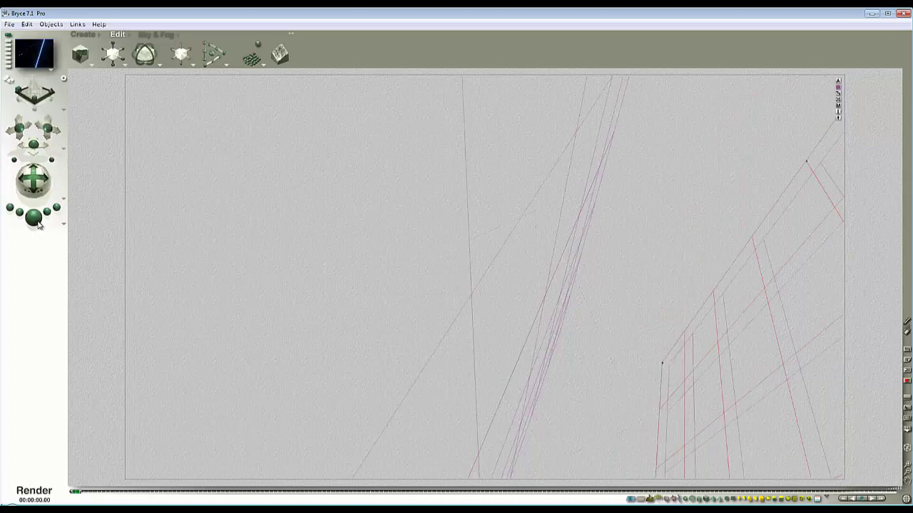
click(39, 224)
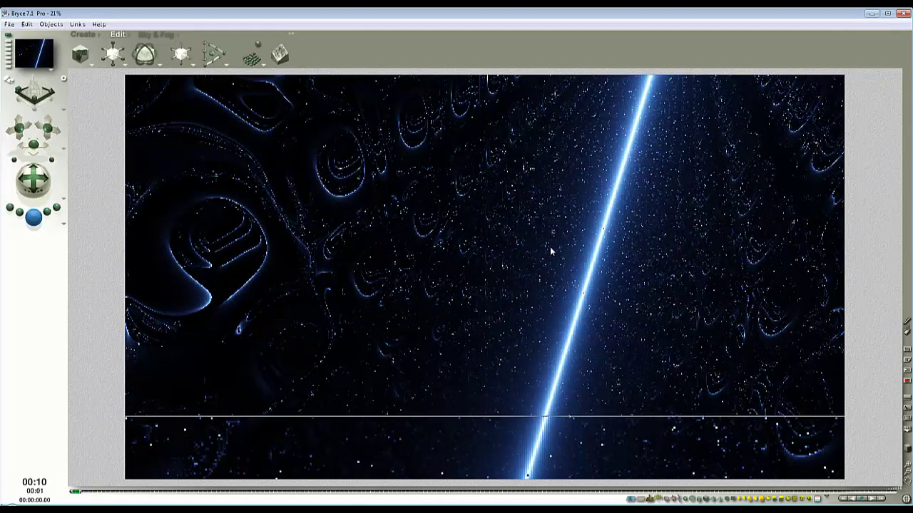
key(Escape)
drag(33, 181, 24, 184)
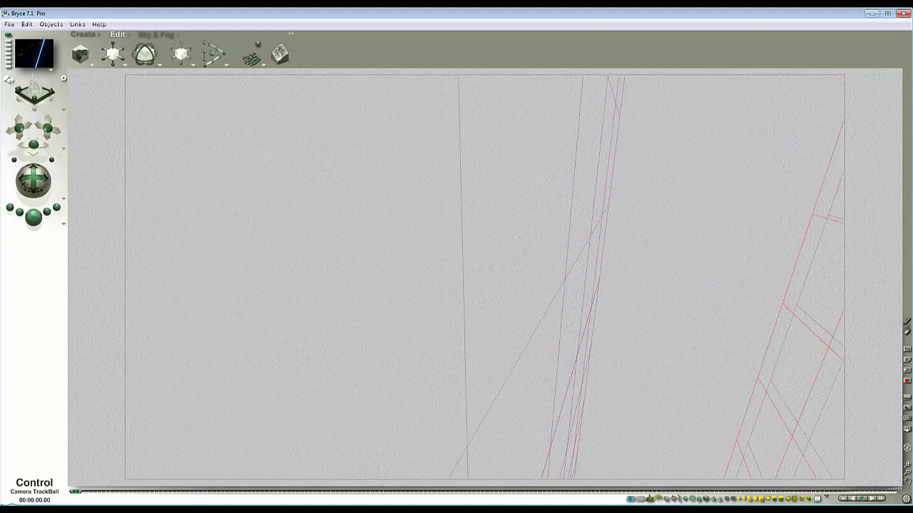
click(37, 222)
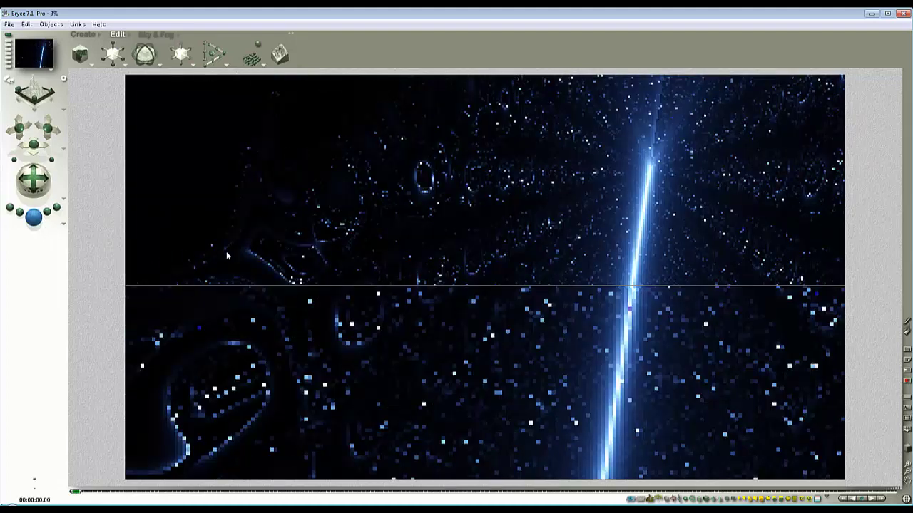
Set the sky's haze density to 57, render the scene and mark out the small ring shape
click(163, 35)
drag(157, 52, 178, 71)
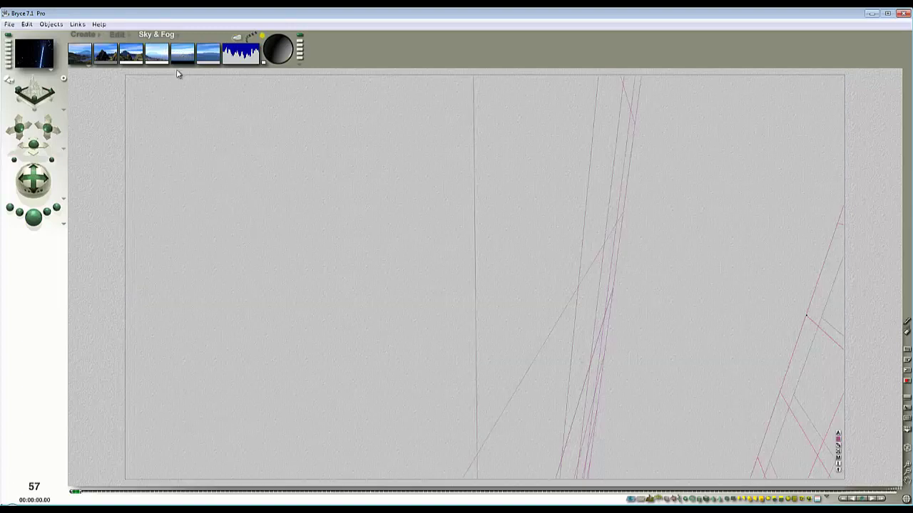
click(34, 225)
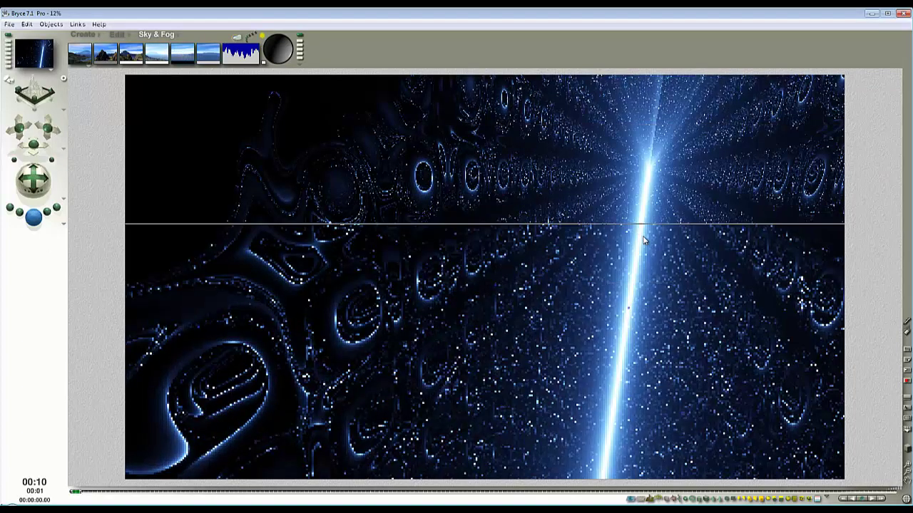
drag(393, 355, 324, 279)
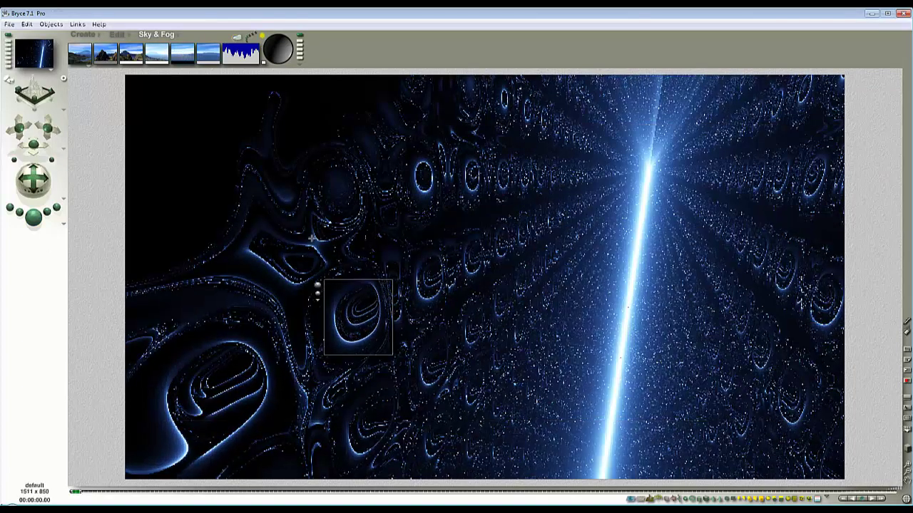
Preview the sky in the scene in the Sky Lab, increase the haze thickness and density, and render the result
click(237, 37)
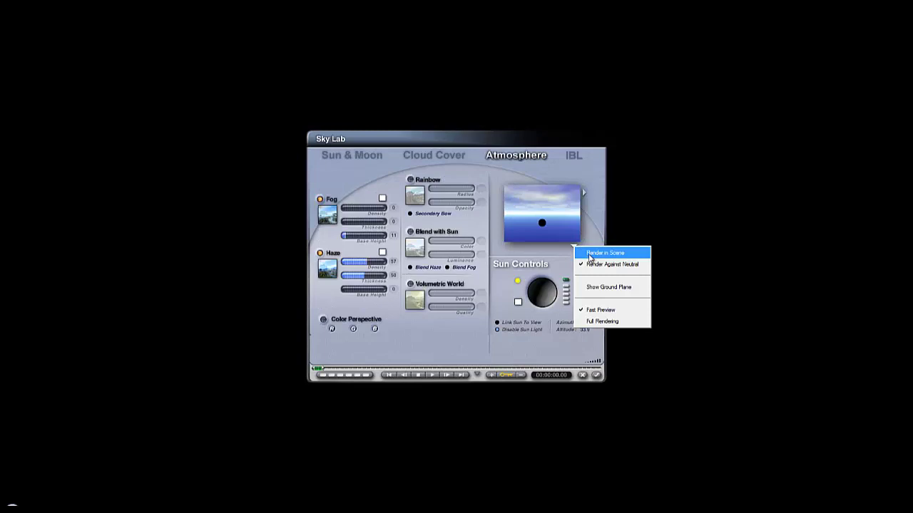
click(606, 249)
click(378, 277)
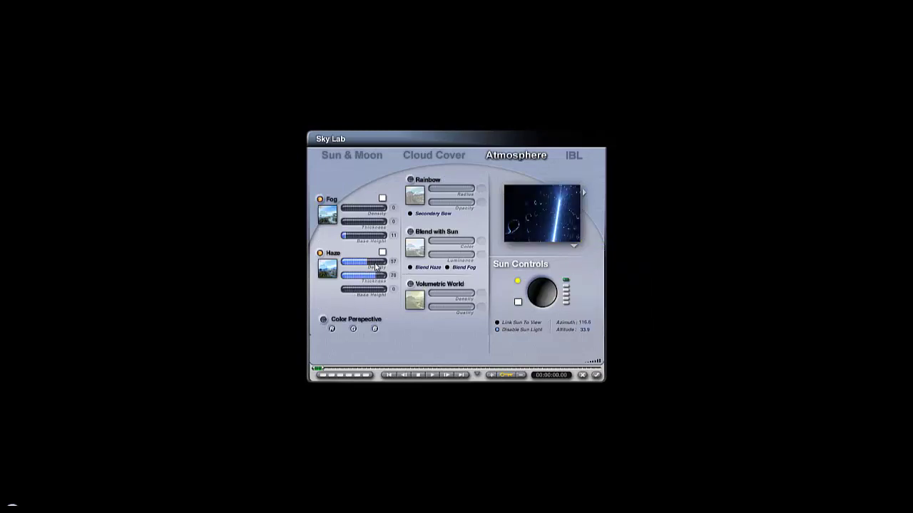
drag(376, 264, 379, 264)
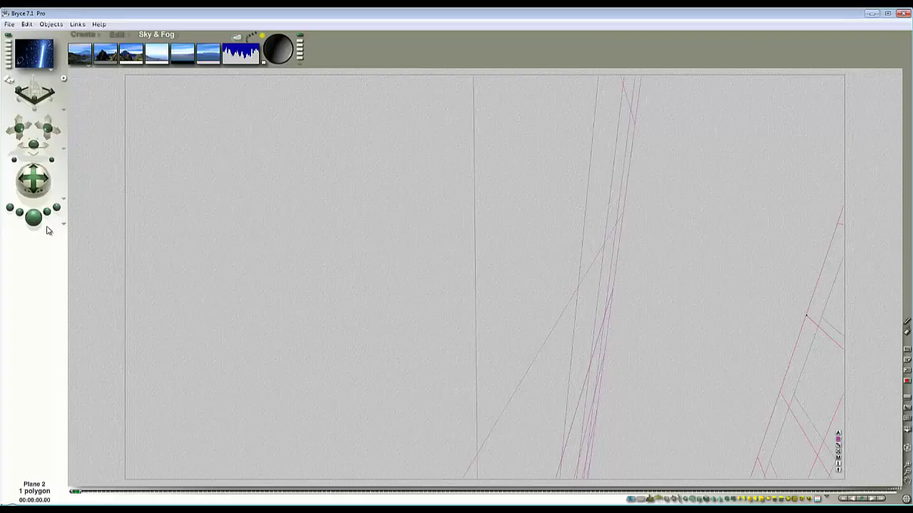
click(33, 217)
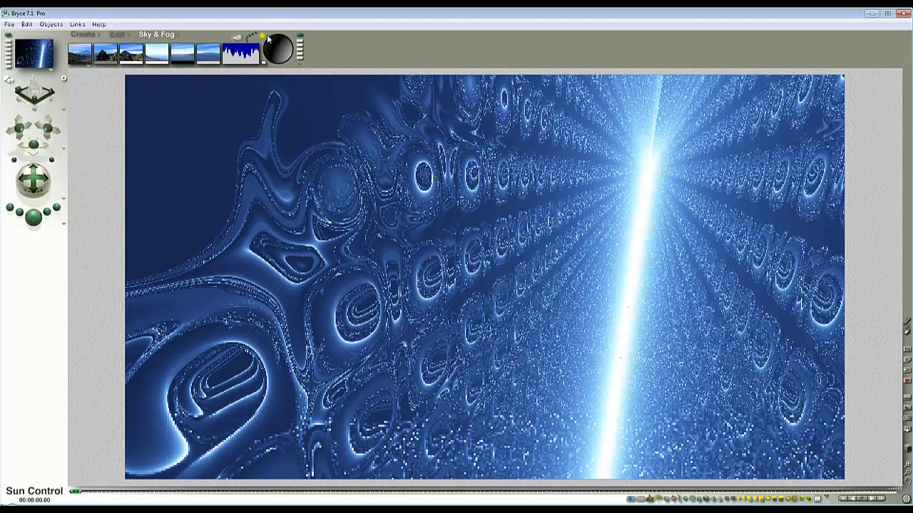
Set the haze density to 59, and give the sun an orange colour and a new position for another render
click(153, 55)
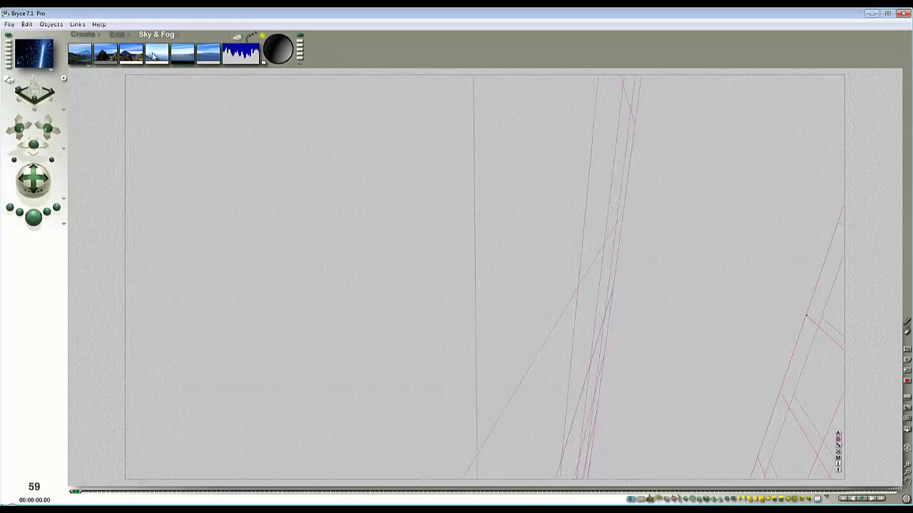
click(265, 61)
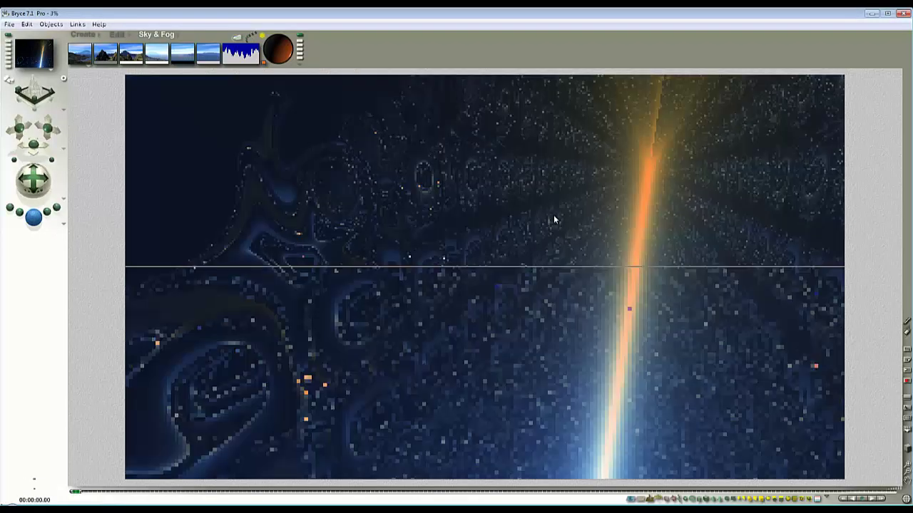
drag(282, 58, 276, 59)
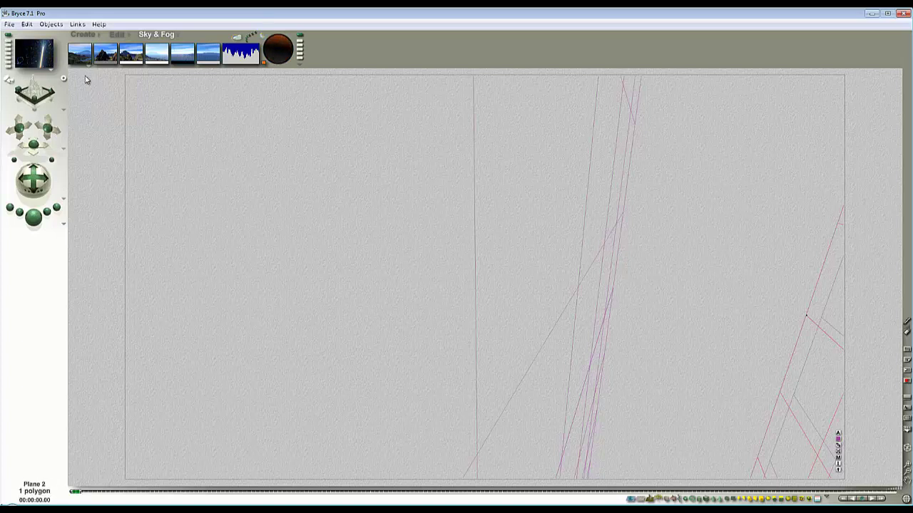
click(33, 217)
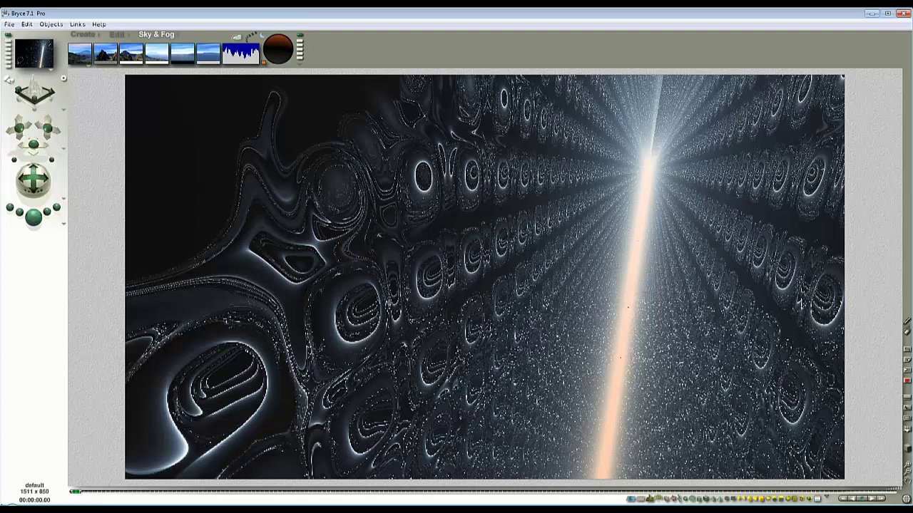
Select the neighbouring plane from the overlapping objects and render the scene again
click(401, 282)
right_click(811, 409)
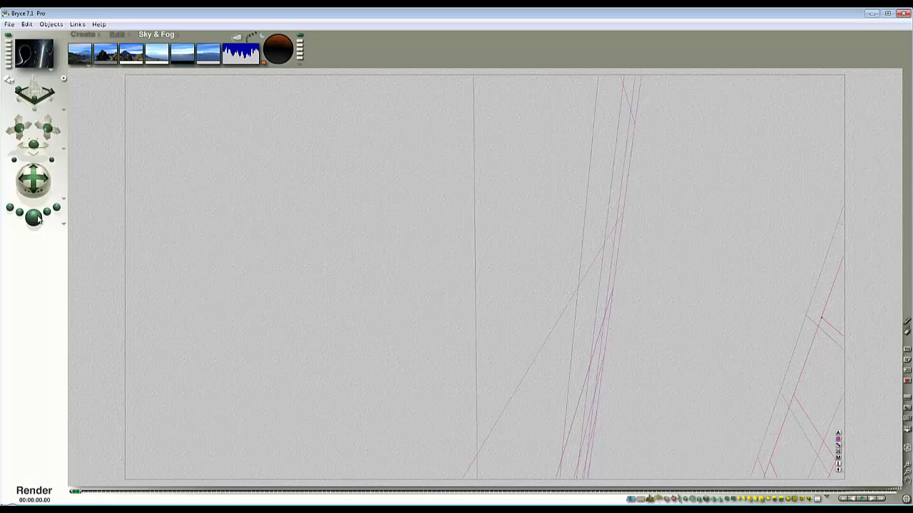
click(36, 217)
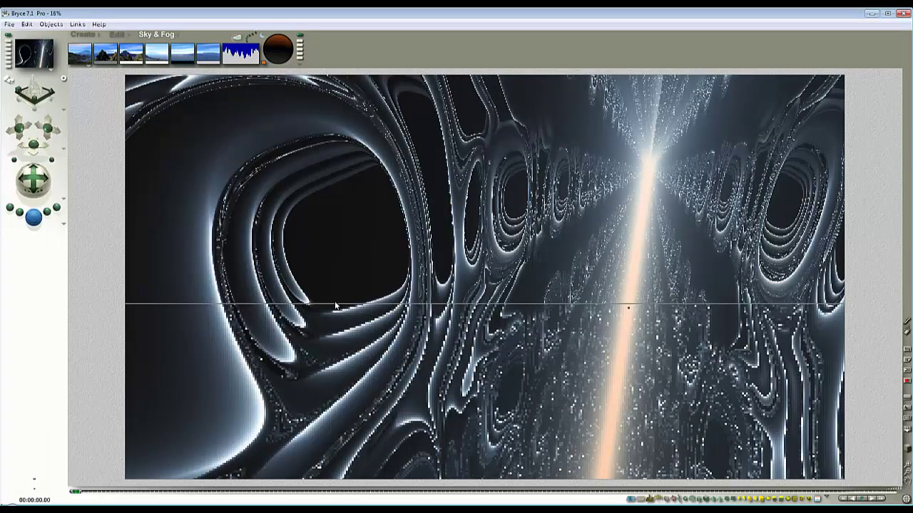
Select Plane 2 in the side view, reposition it slightly to change its distance from the neighbouring plane, and render through the camera
key(Escape)
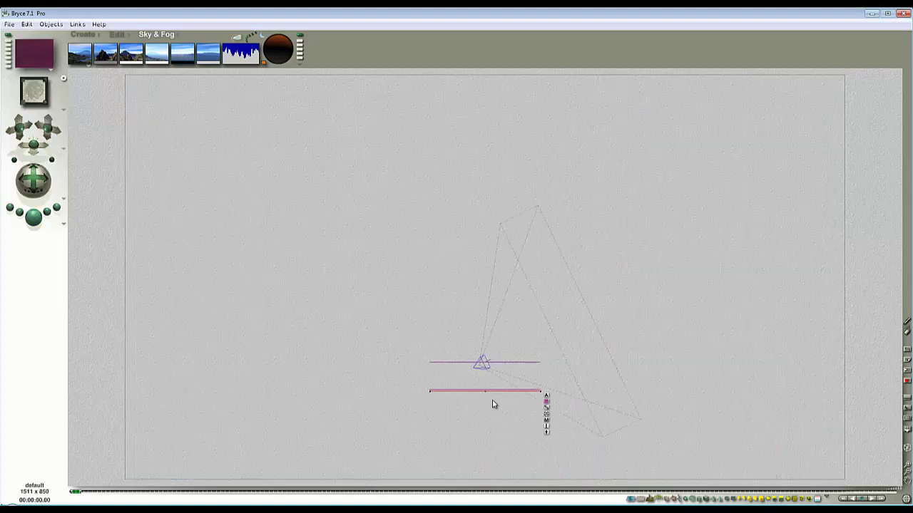
click(907, 465)
click(907, 465)
click(907, 465)
click(907, 464)
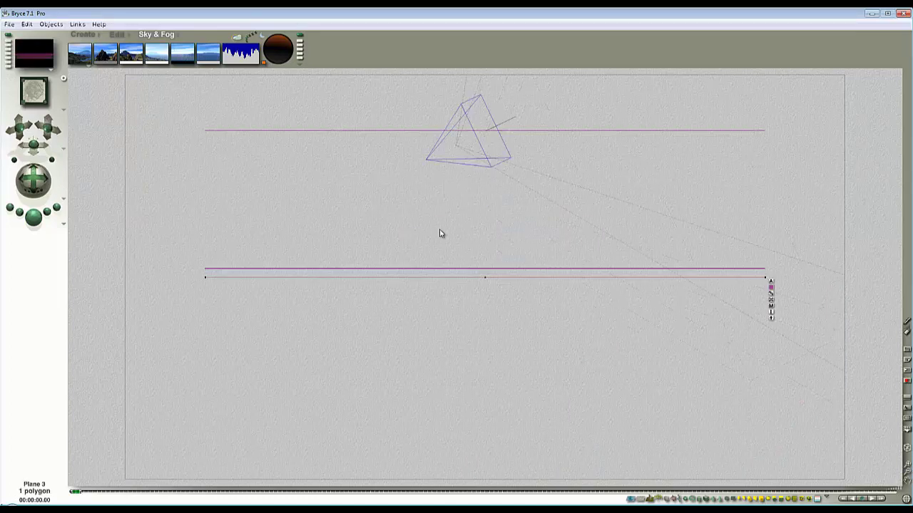
drag(440, 229, 495, 273)
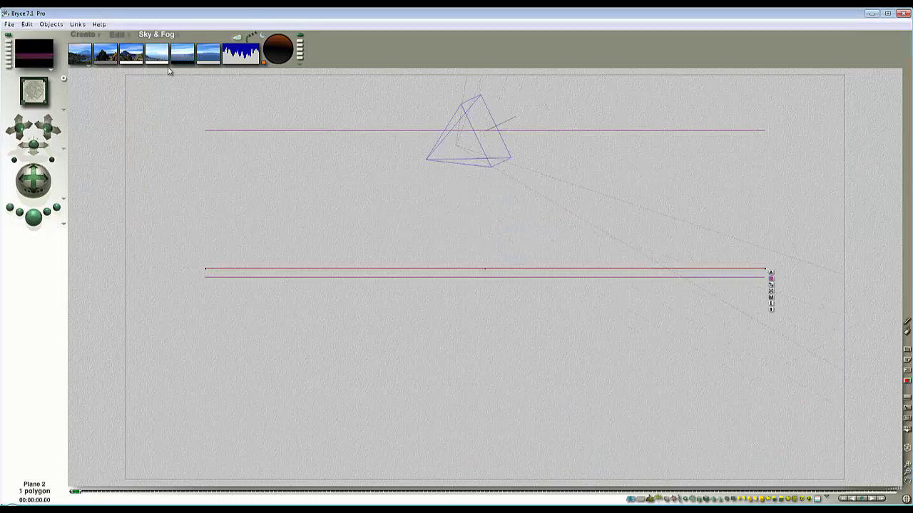
click(121, 36)
drag(183, 45, 194, 45)
key(1)
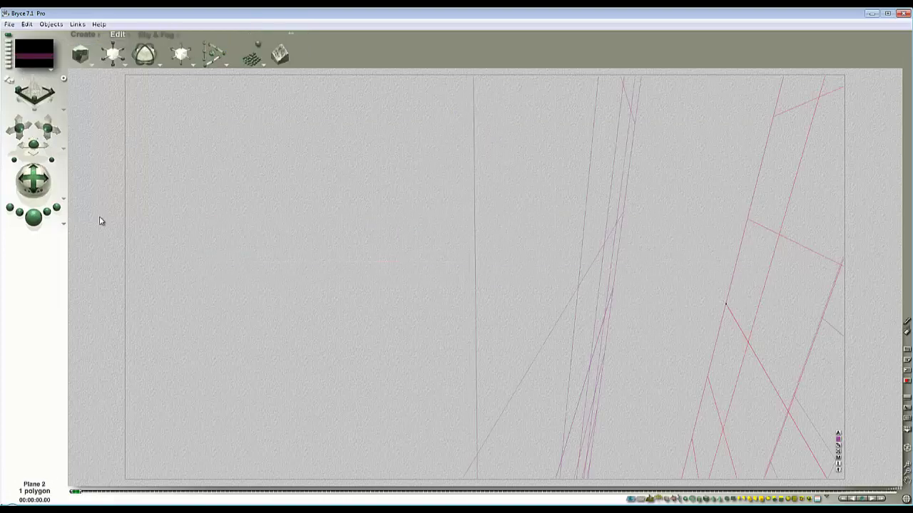
click(33, 218)
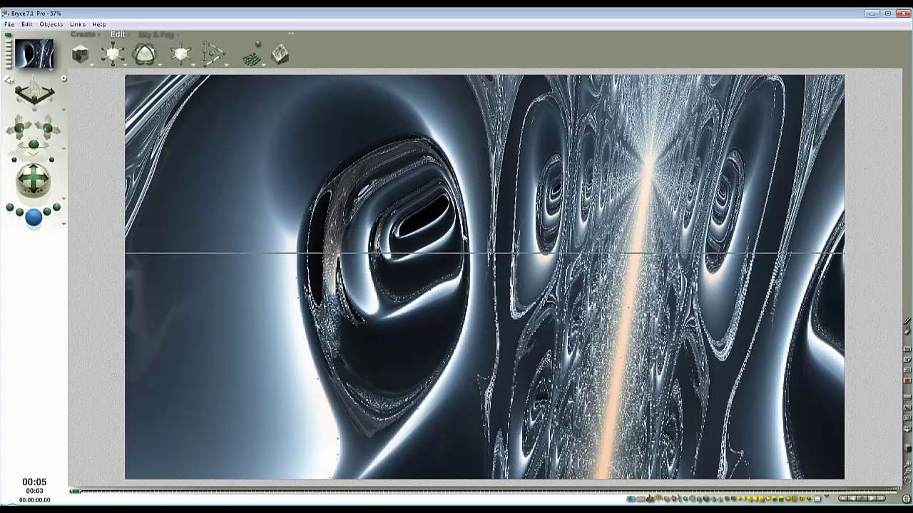
Fine-tune the sky's haze, render the scene to judge it, and readjust the haze slightly
click(156, 34)
drag(156, 54, 161, 54)
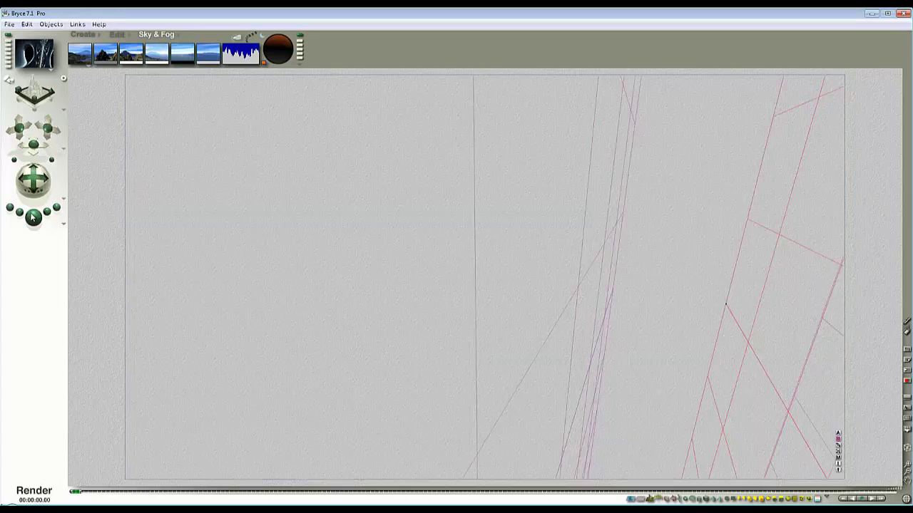
click(34, 217)
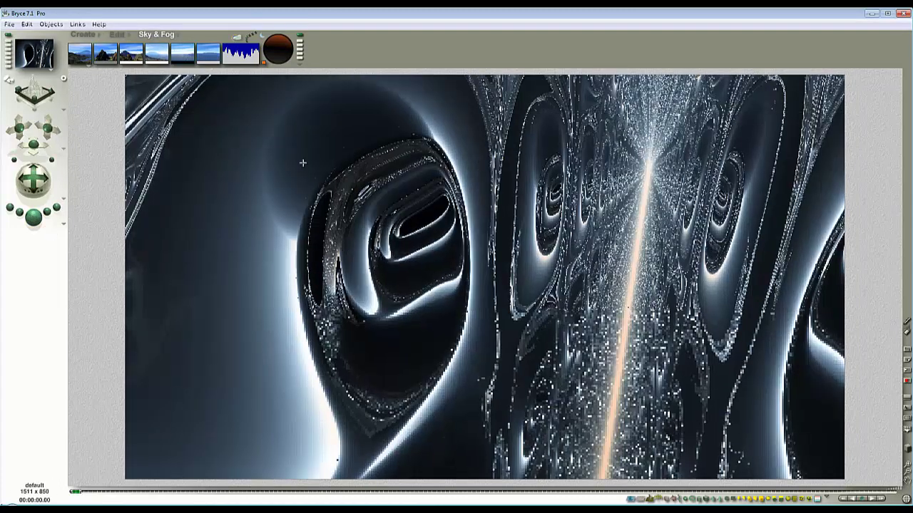
drag(156, 53, 147, 52)
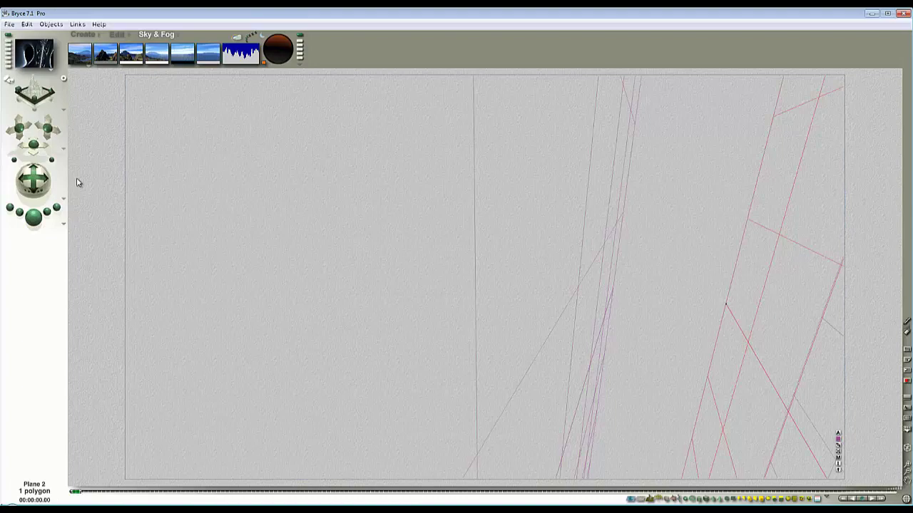
Widen the camera's field of view to bring more of the reflections into frame, and render the scene
drag(50, 159, 67, 186)
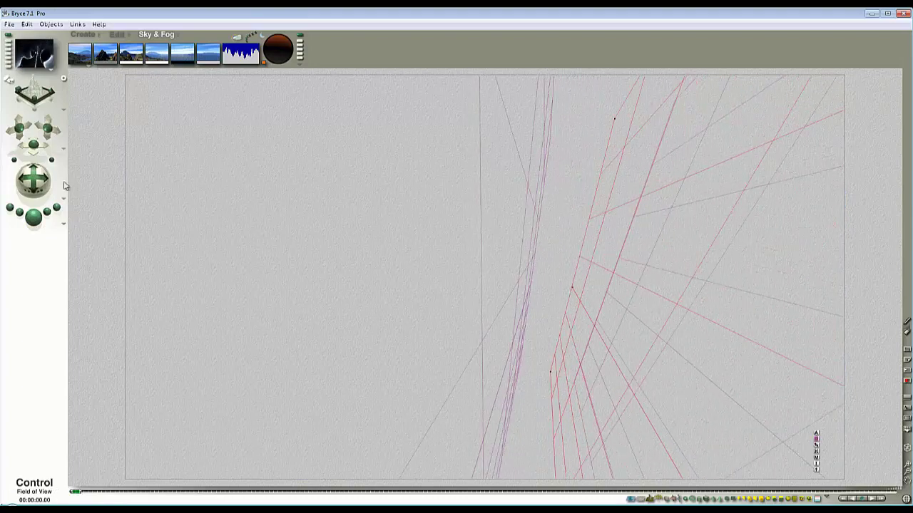
click(34, 217)
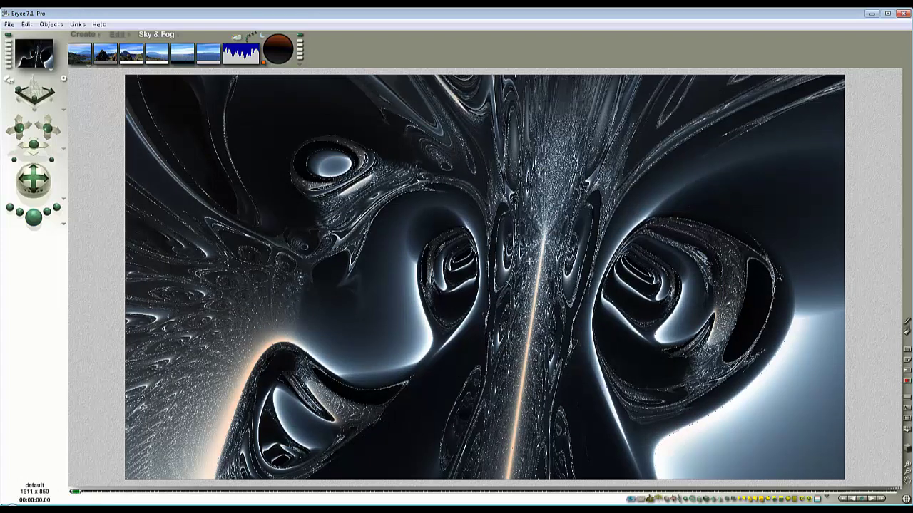
click(526, 264)
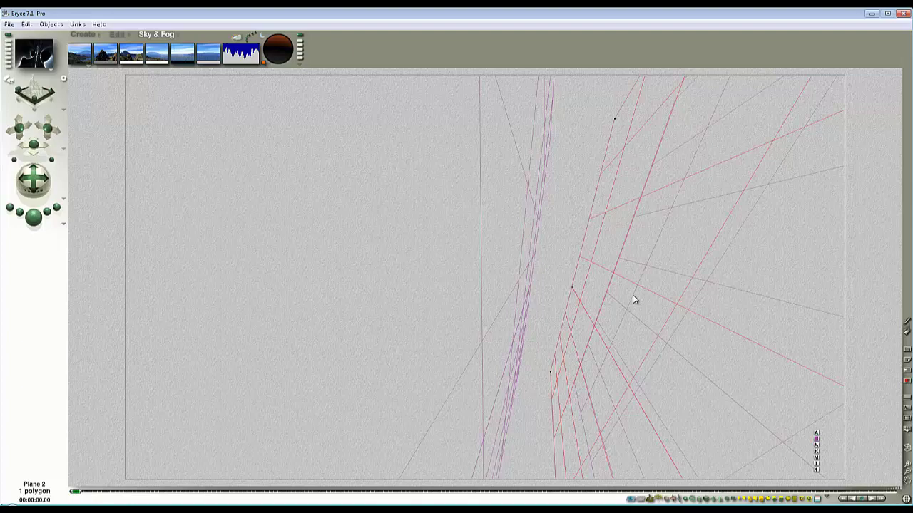
Select Plane 1, give its material a bright green colour and render the scene
click(520, 281)
click(532, 287)
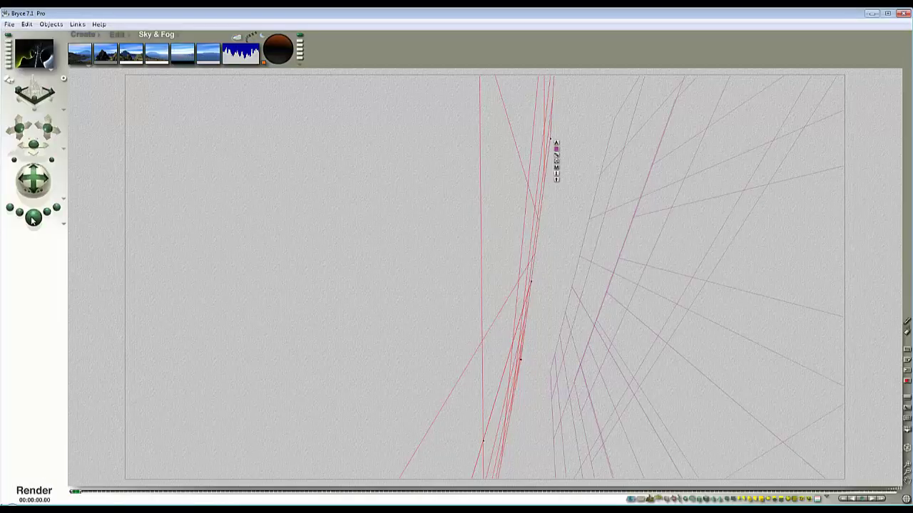
key(ctrl+r)
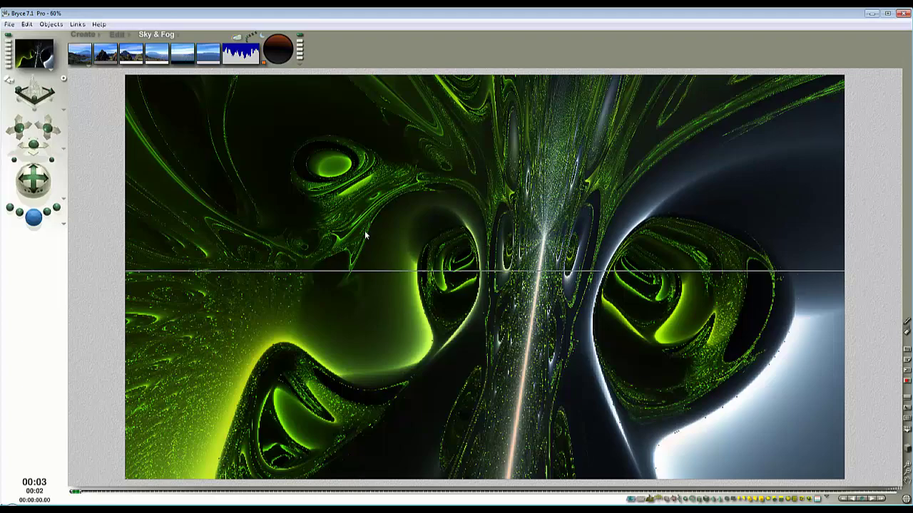
Tone down the green of Plane 1's material, render the scene again and stop the render during antialiasing
click(410, 244)
click(556, 169)
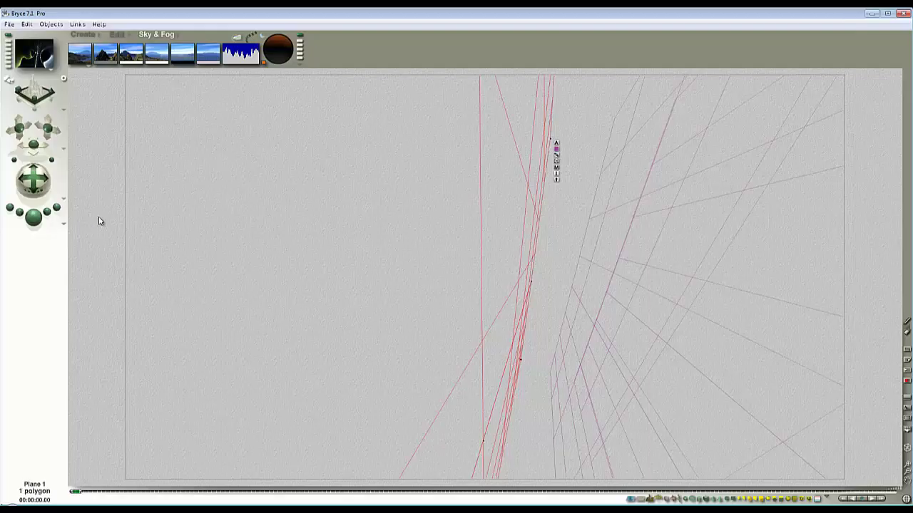
click(34, 218)
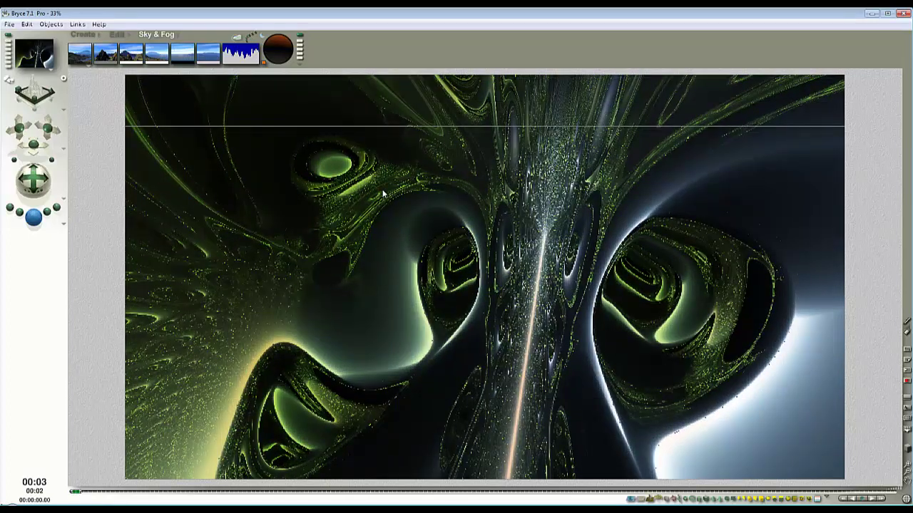
click(347, 201)
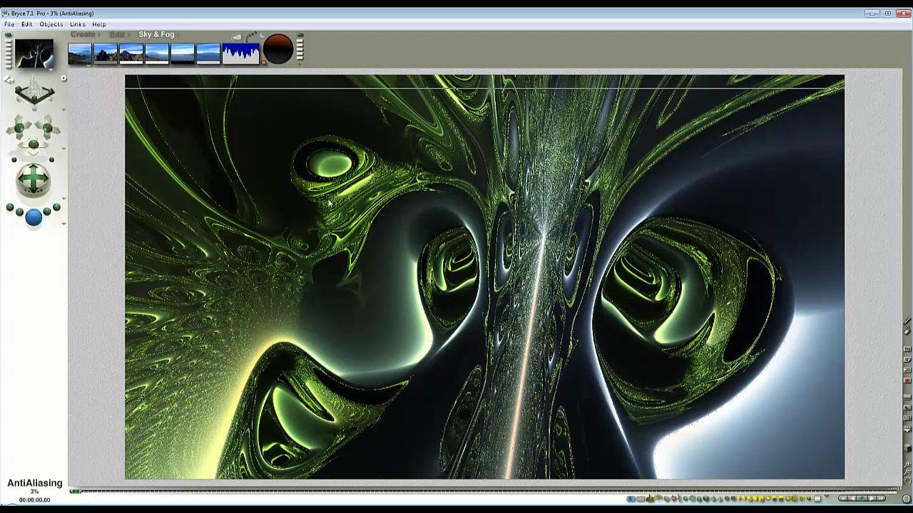
key(Escape)
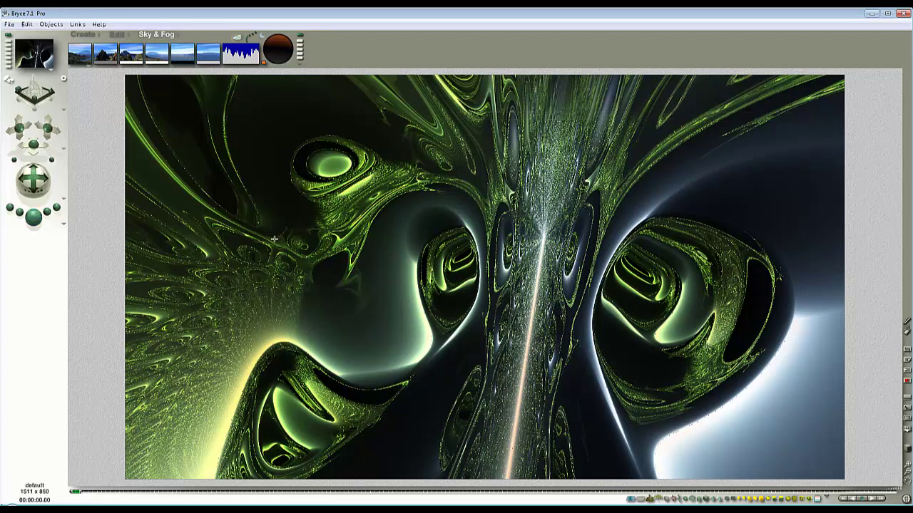
Set the antialiasing rays to 24 in the render options and apply the change
click(63, 224)
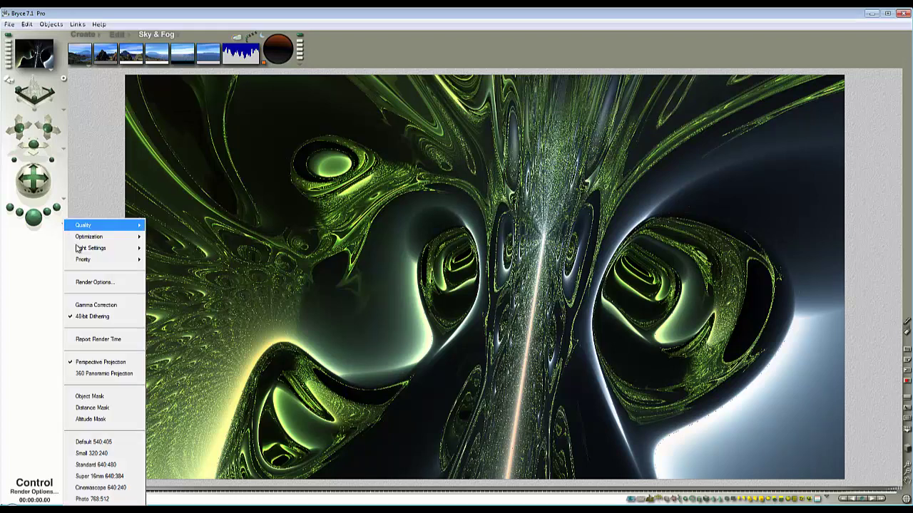
click(89, 282)
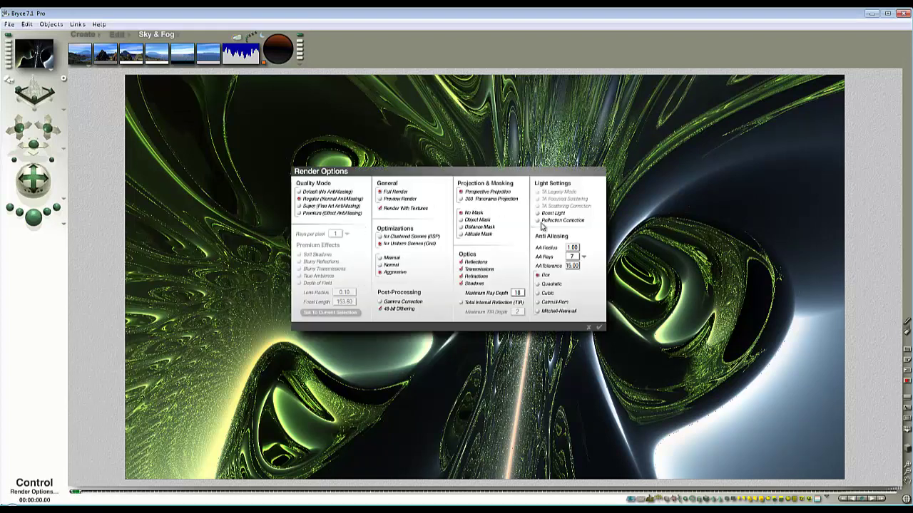
click(584, 258)
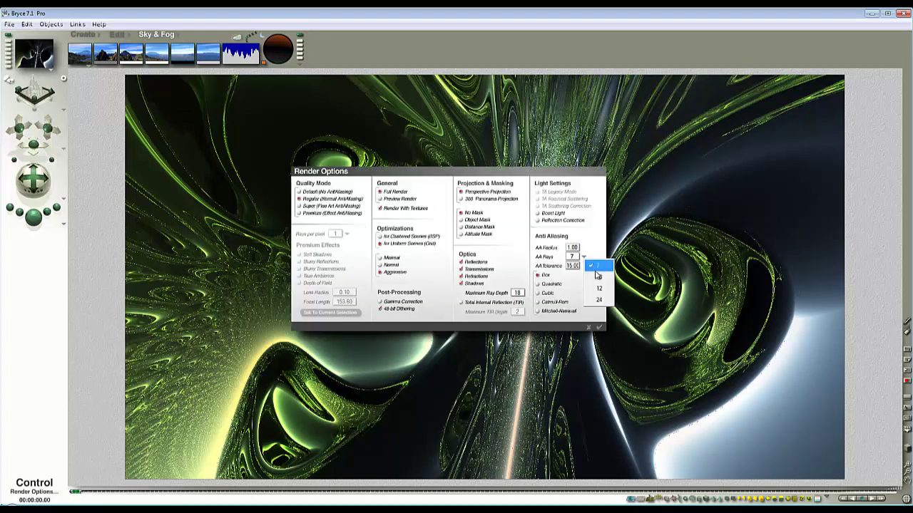
click(599, 302)
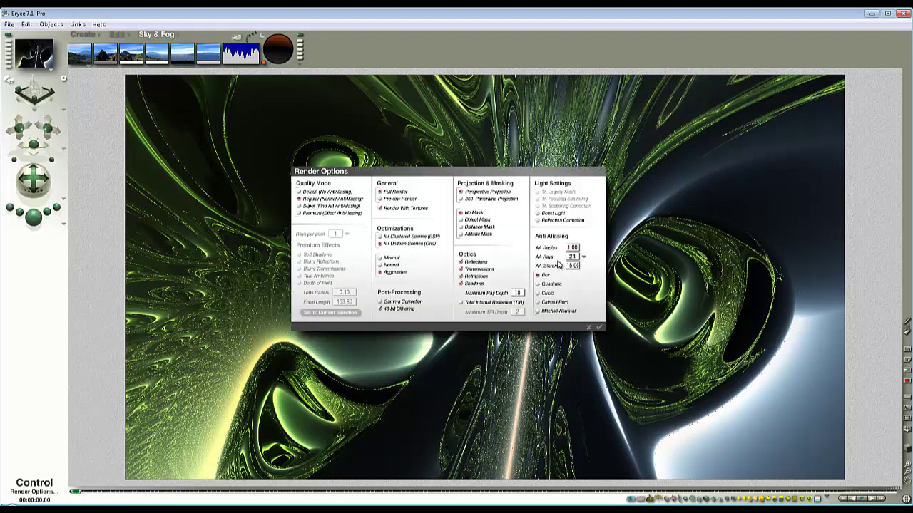
click(599, 328)
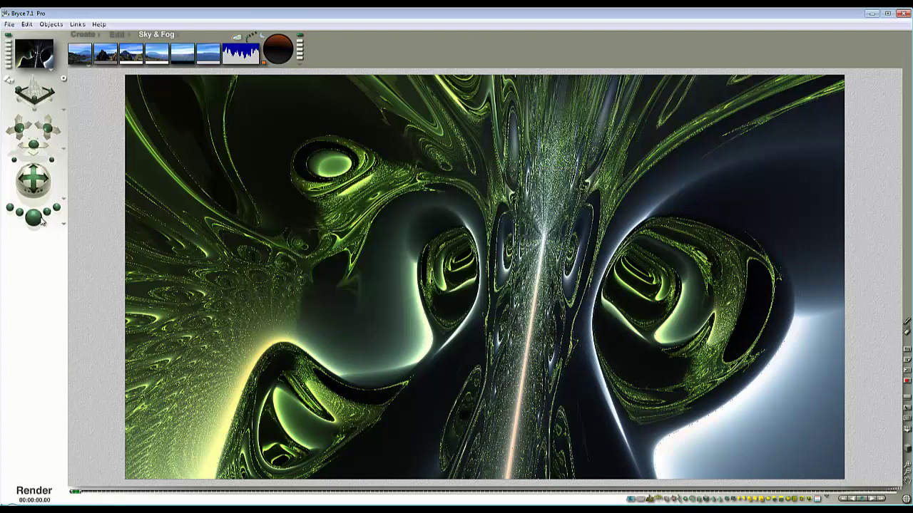